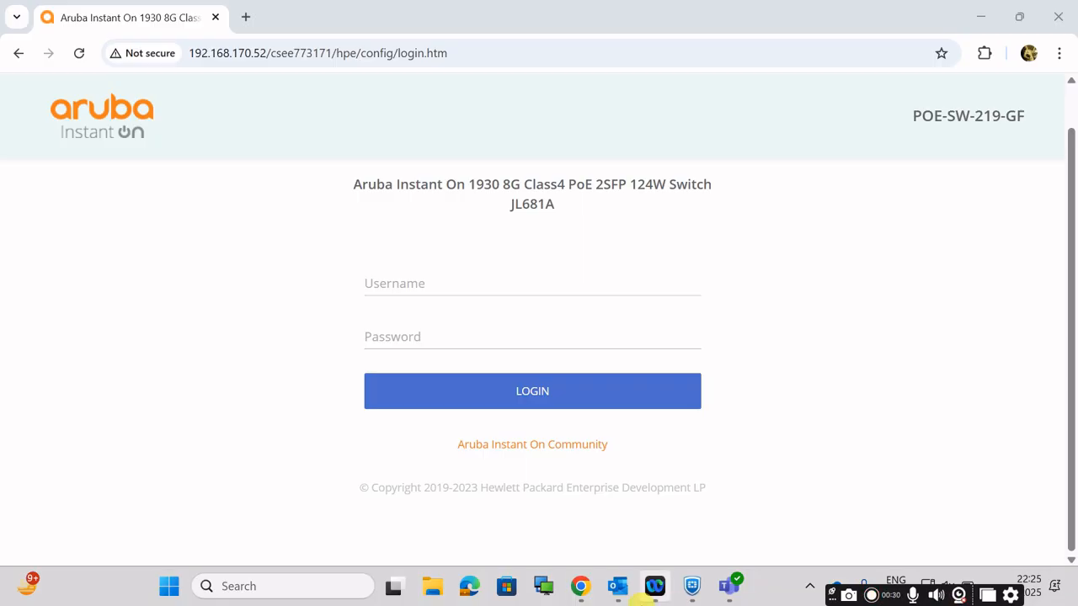
Step: Open a blank Notepad window and return to the switch's login page in Chrome
click(257, 587)
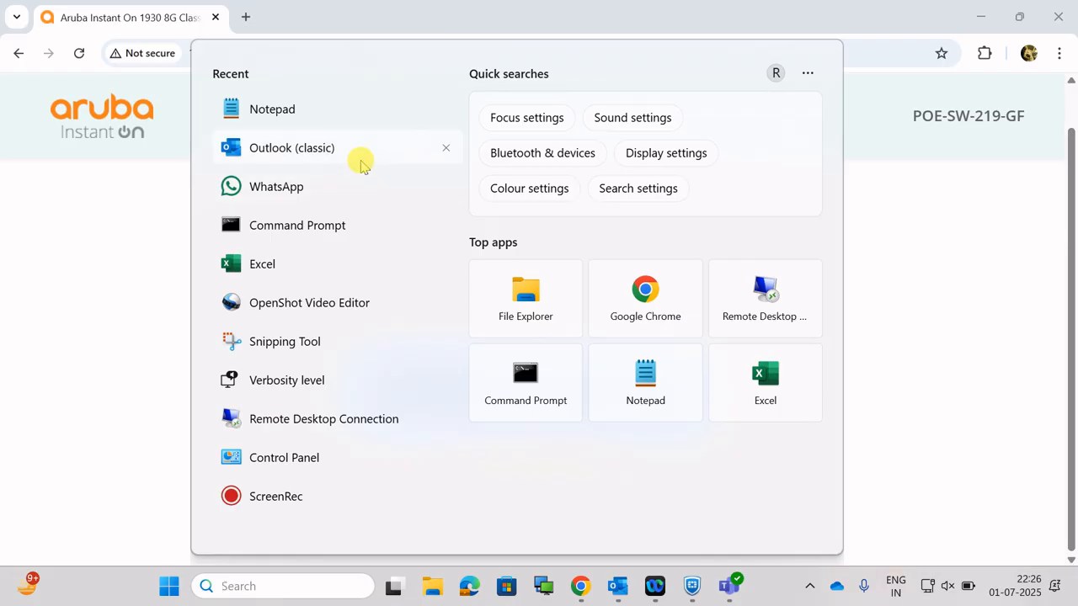
click(351, 111)
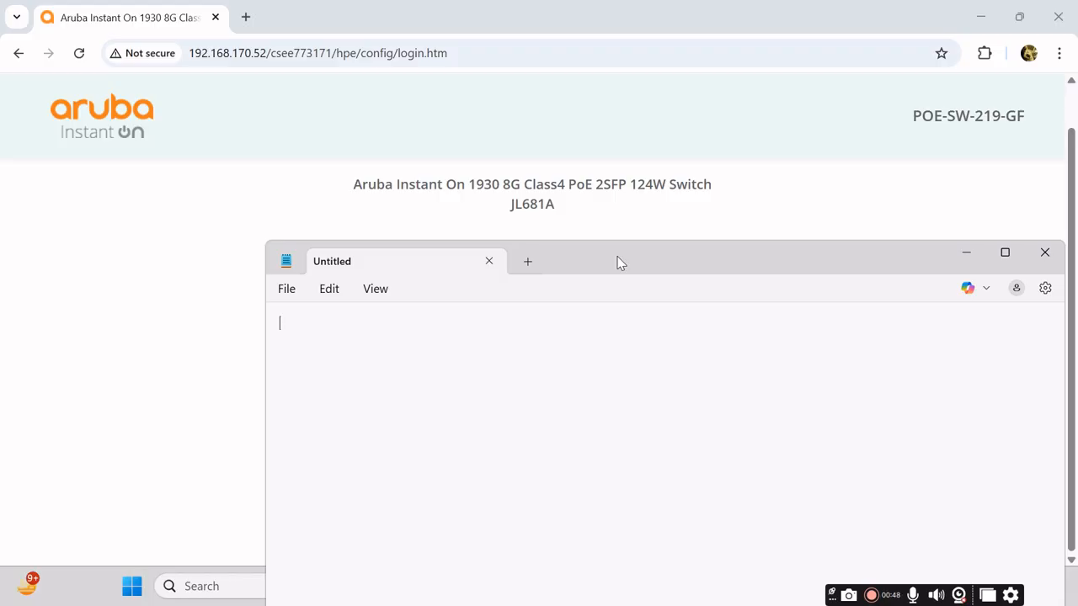
click(230, 236)
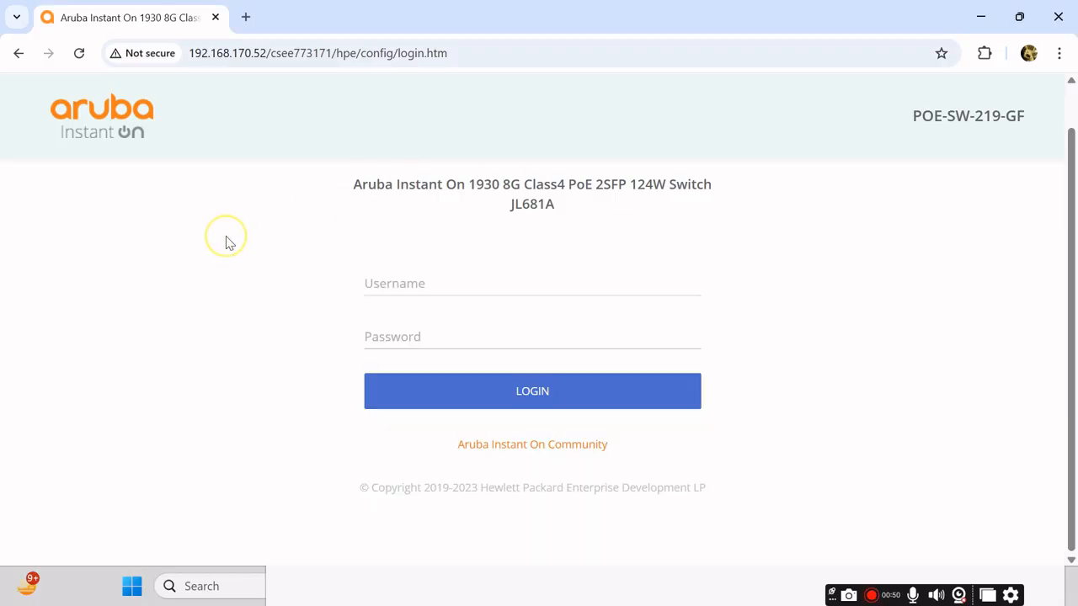
Step: Log in to the switch at 192.168.170.52 with the username admin and the account password
drag(268, 52, 188, 53)
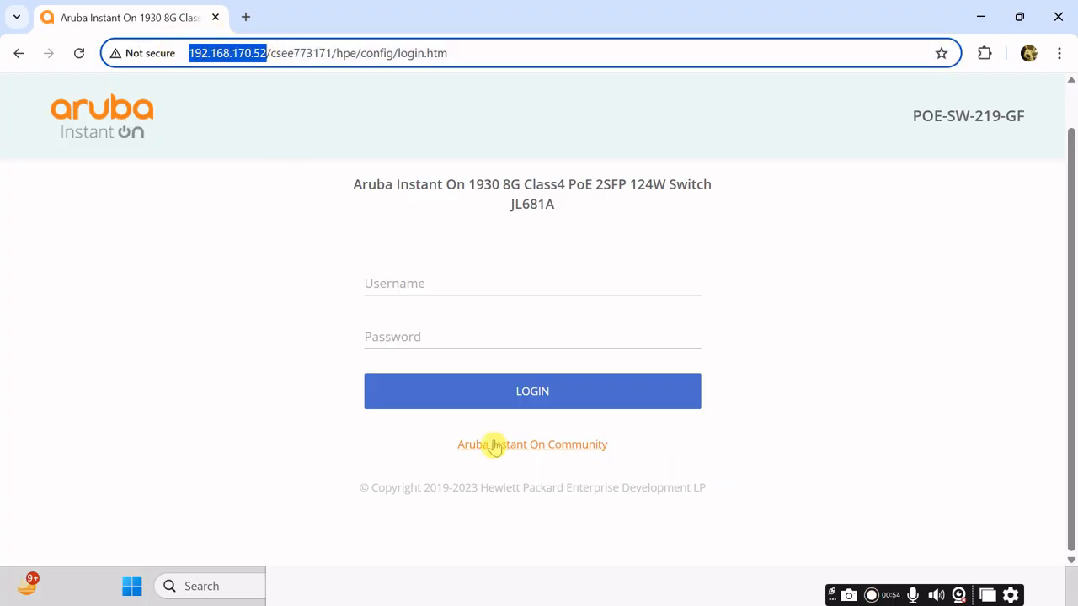
click(438, 287)
text(admin)
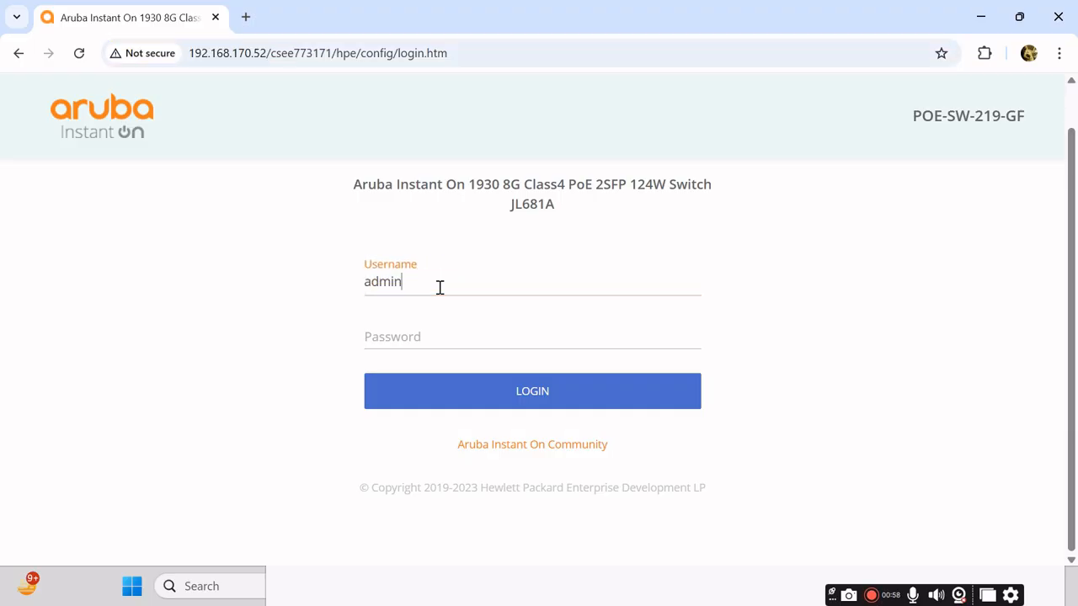
key(Tab)
text(ad)
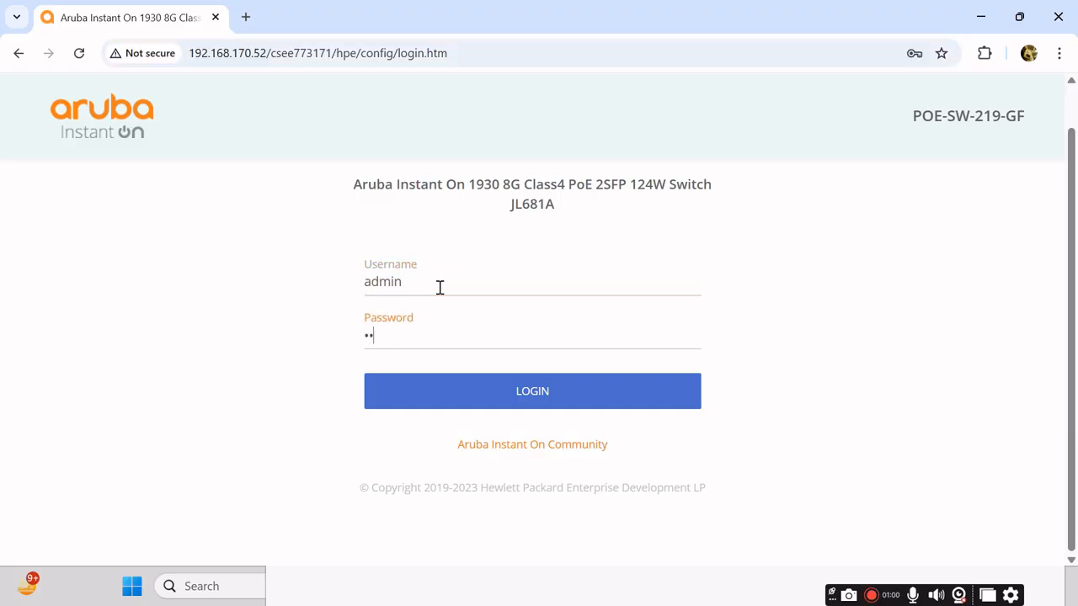
text(min)
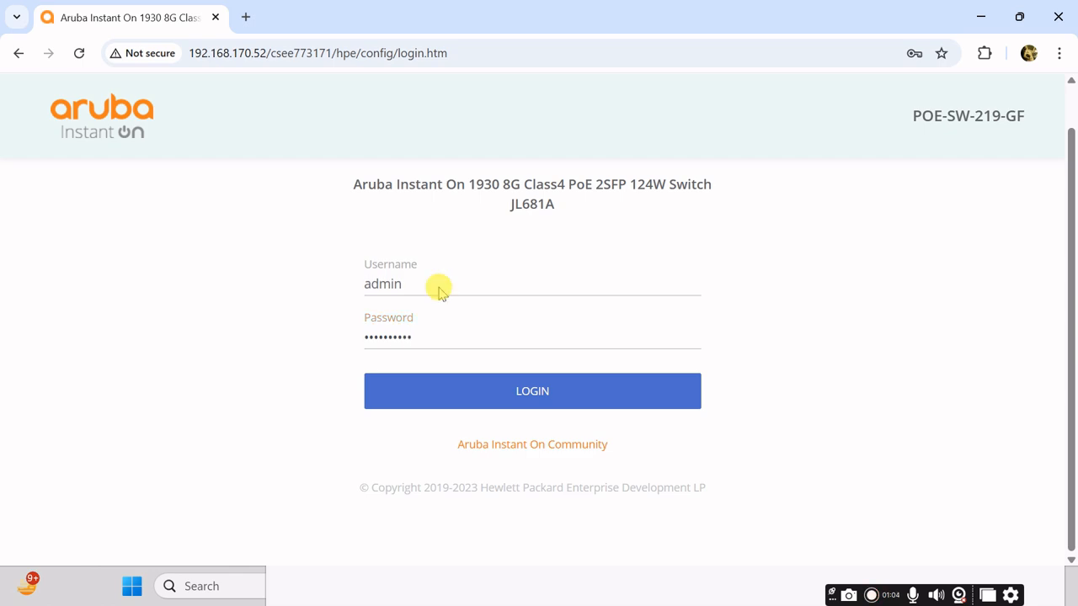
key(Return)
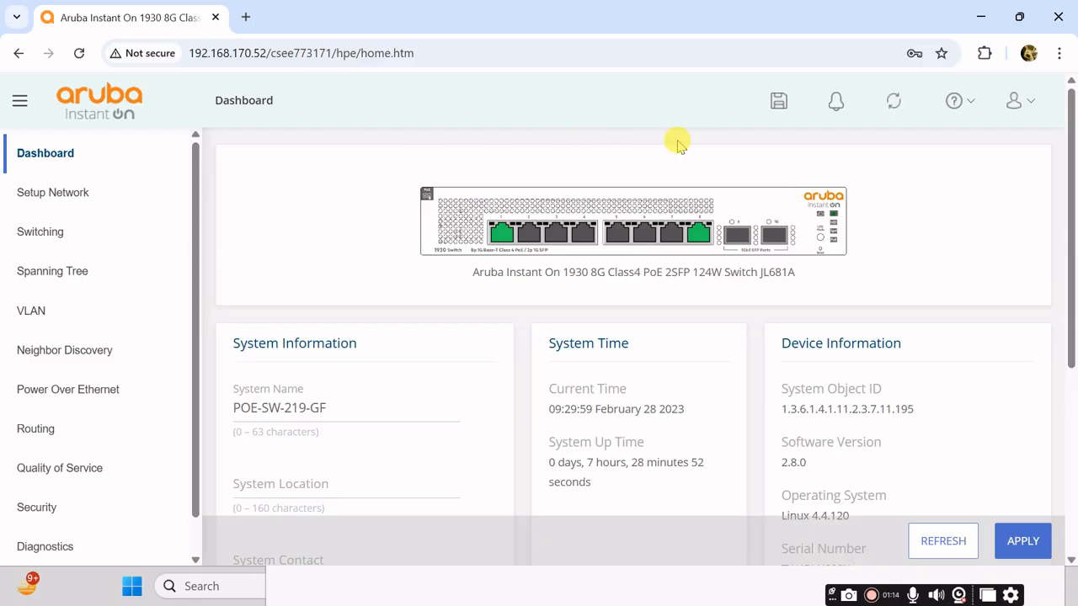
Step: Check the status of ports 8 and 1 on the dashboard, and view the IPv4 address under Setup Network, Get Connected
mouse_move(704, 235)
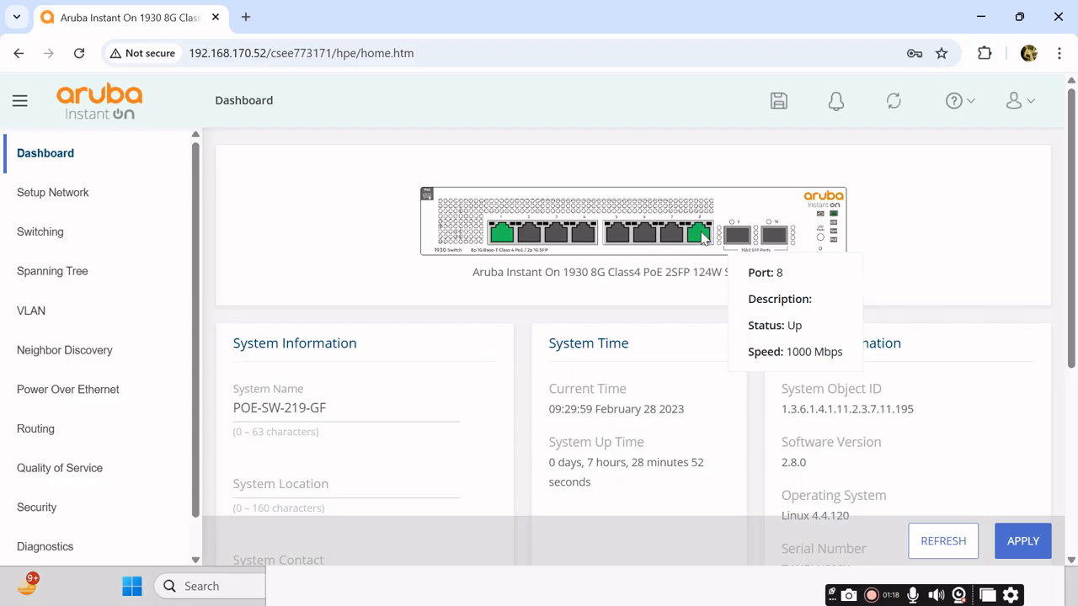
mouse_move(502, 242)
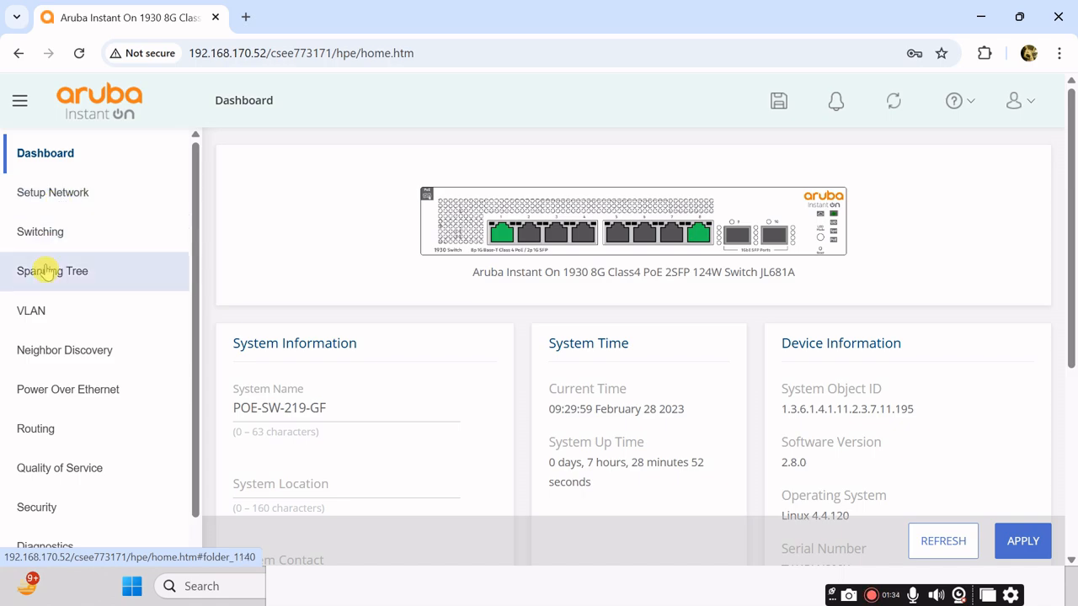
click(93, 193)
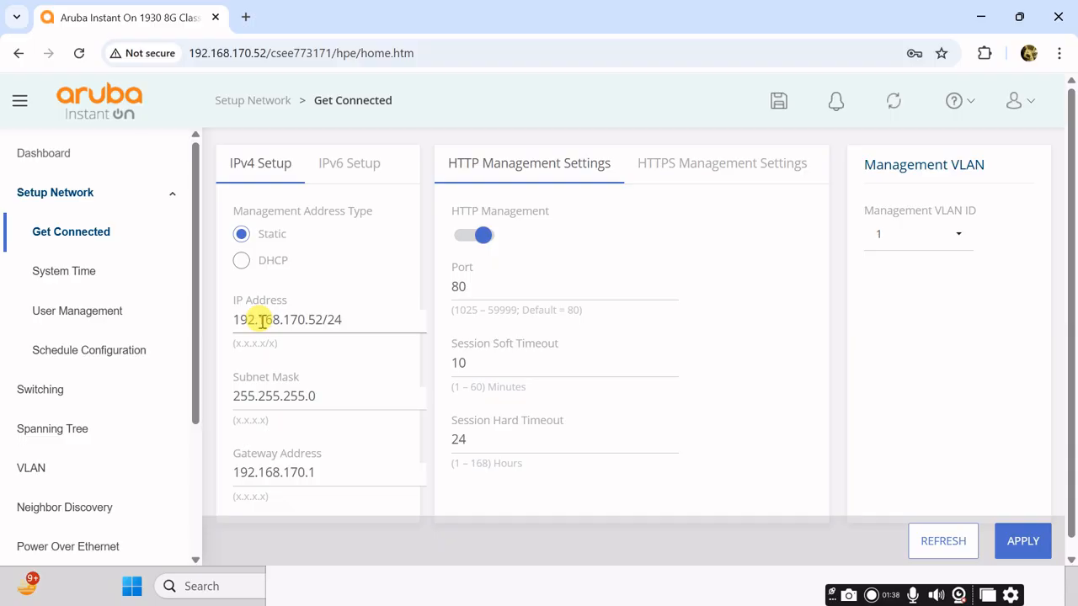
drag(322, 320, 233, 318)
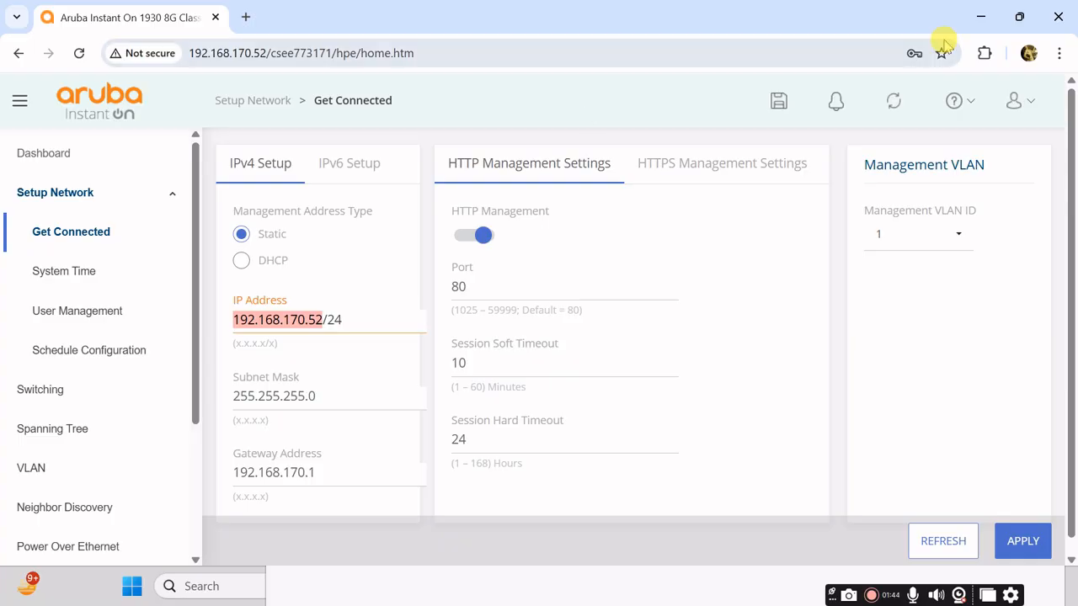
Step: Switch to Notepad and move its window up so it fits on the desktop, in front of the switch page
click(980, 17)
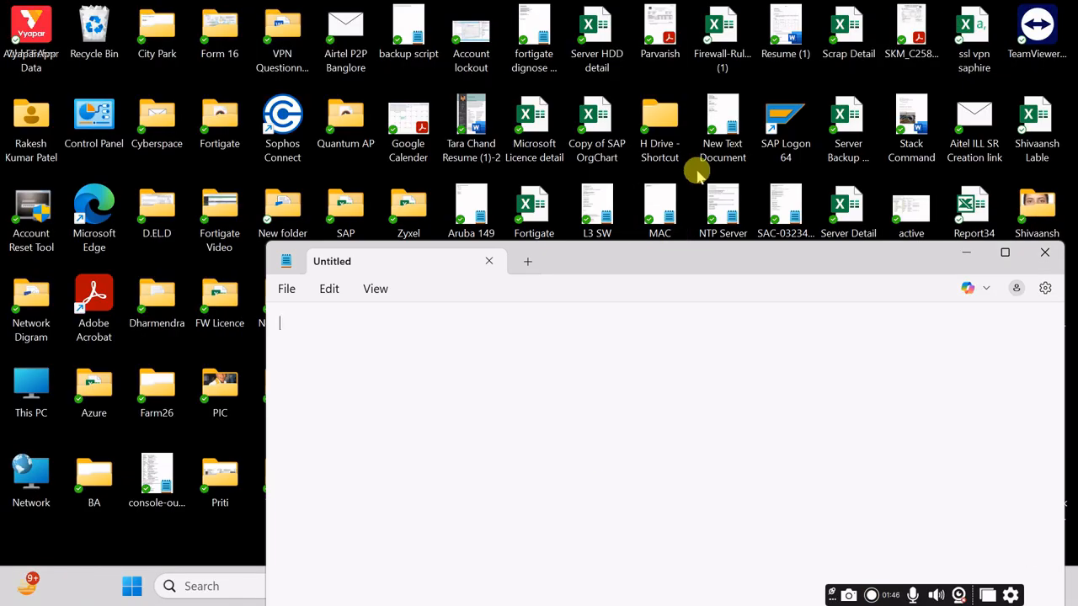
drag(693, 261, 698, 166)
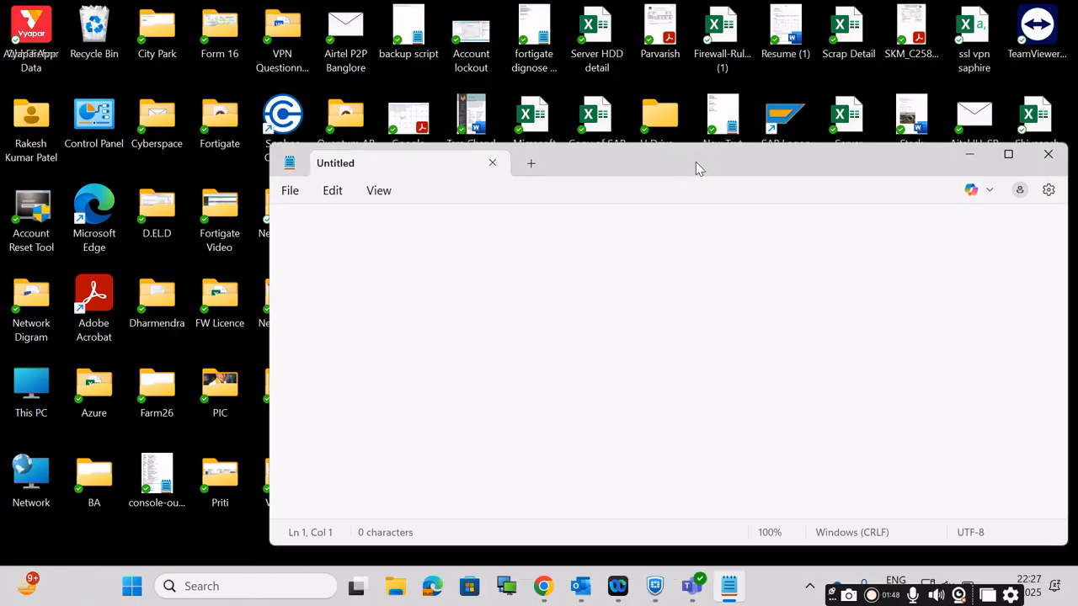
text(w)
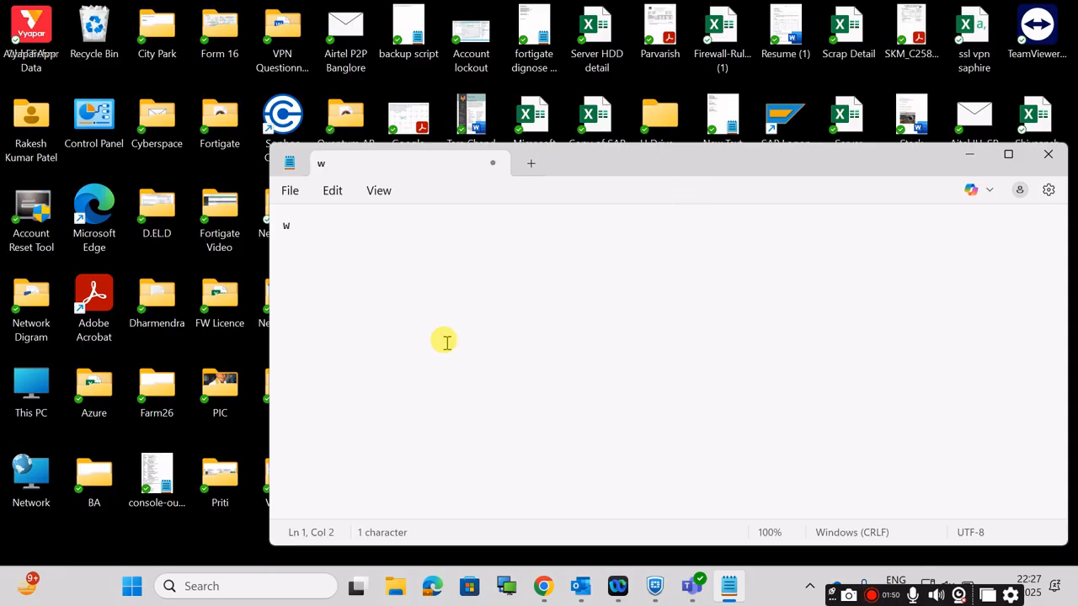
click(542, 592)
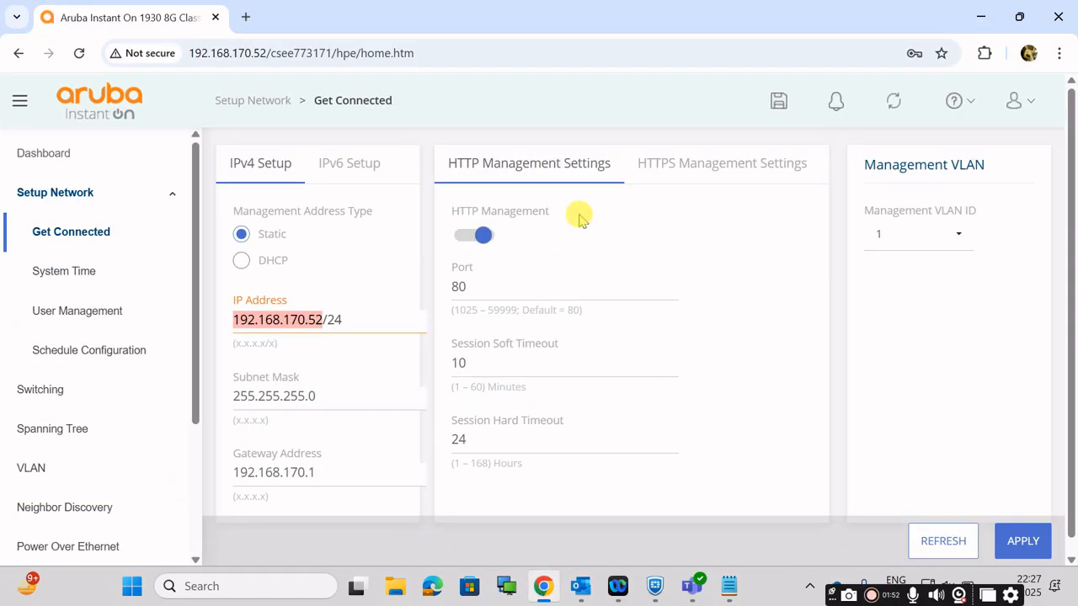
click(728, 590)
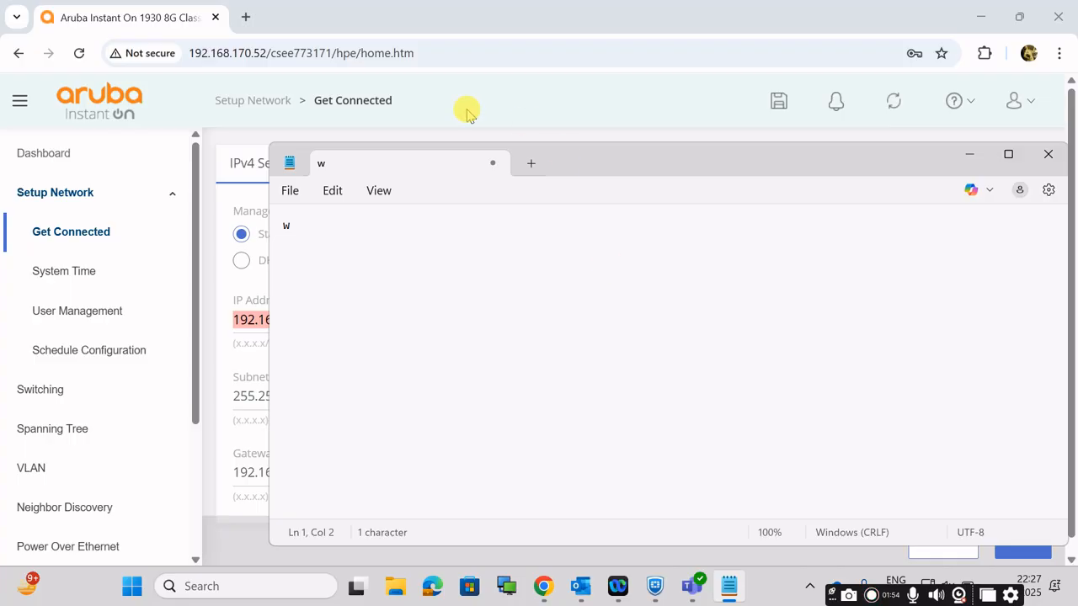
Step: Replace the stray letter in Notepad with the note "SW IP - 192.168.170.52 - VLAN-1"
drag(266, 52, 188, 53)
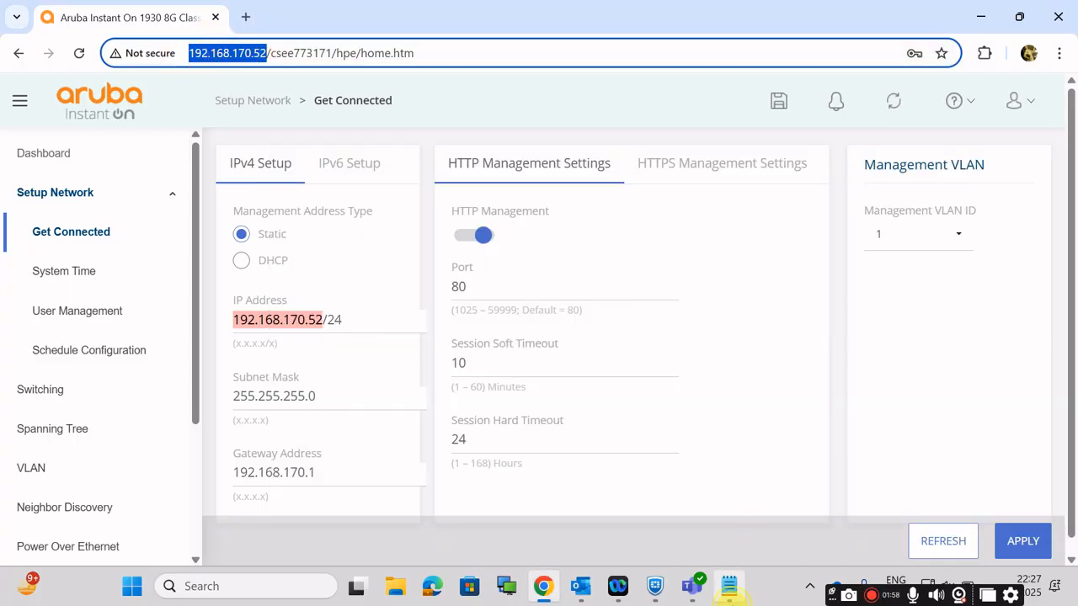
click(729, 587)
key(BackSpace)
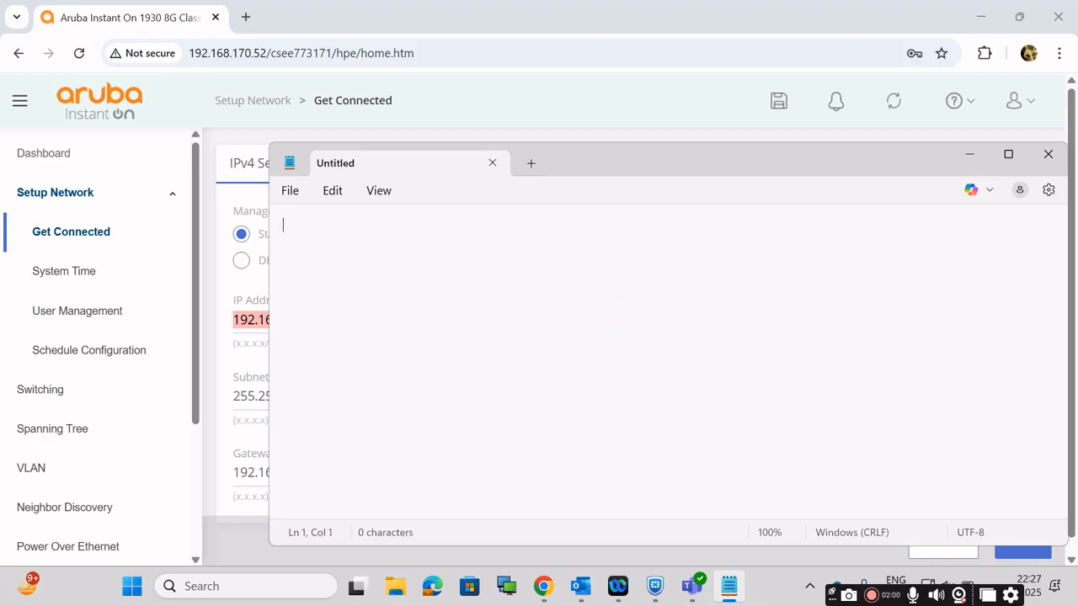
text(sw)
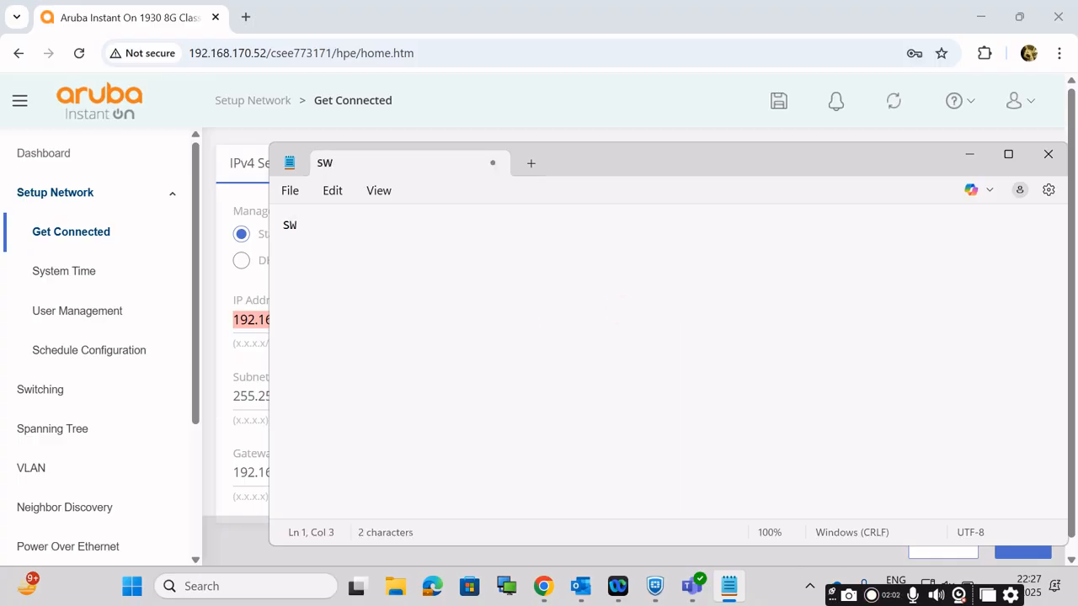
text( IP - 192.16)
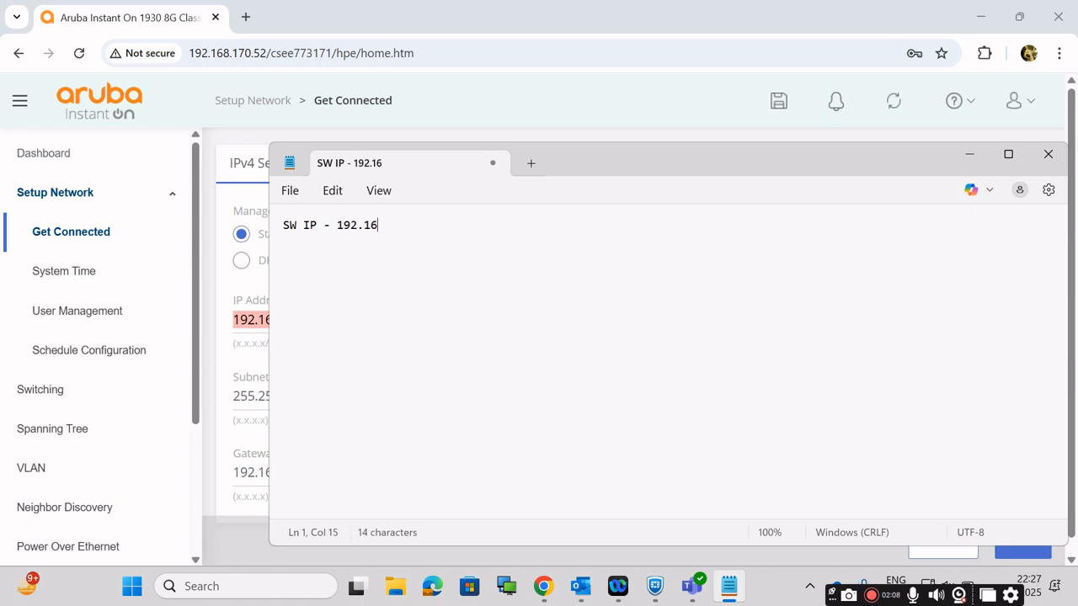
text(8.170)
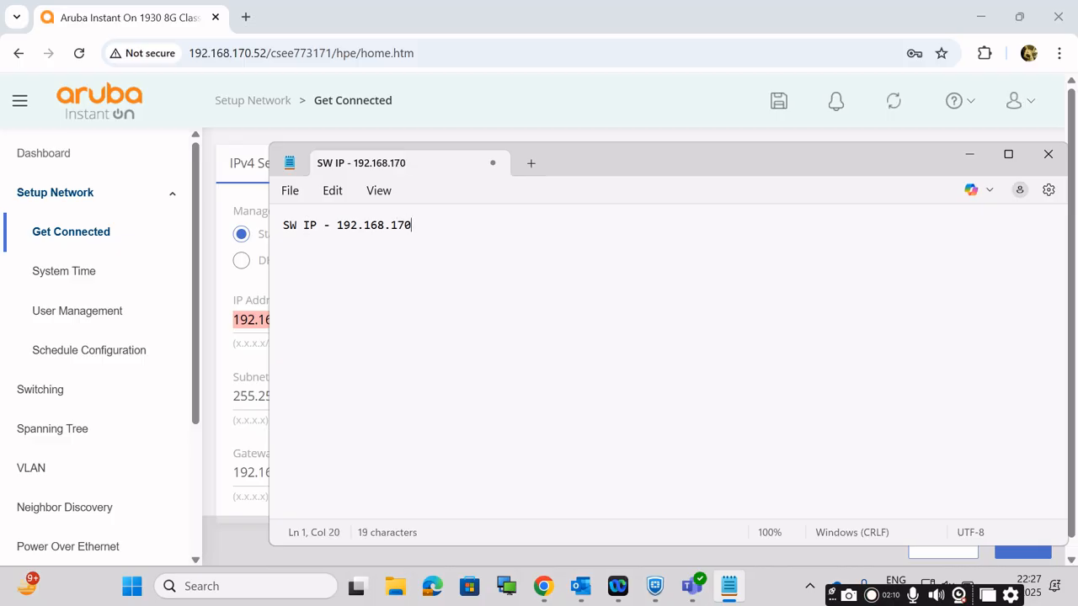
text(.52)
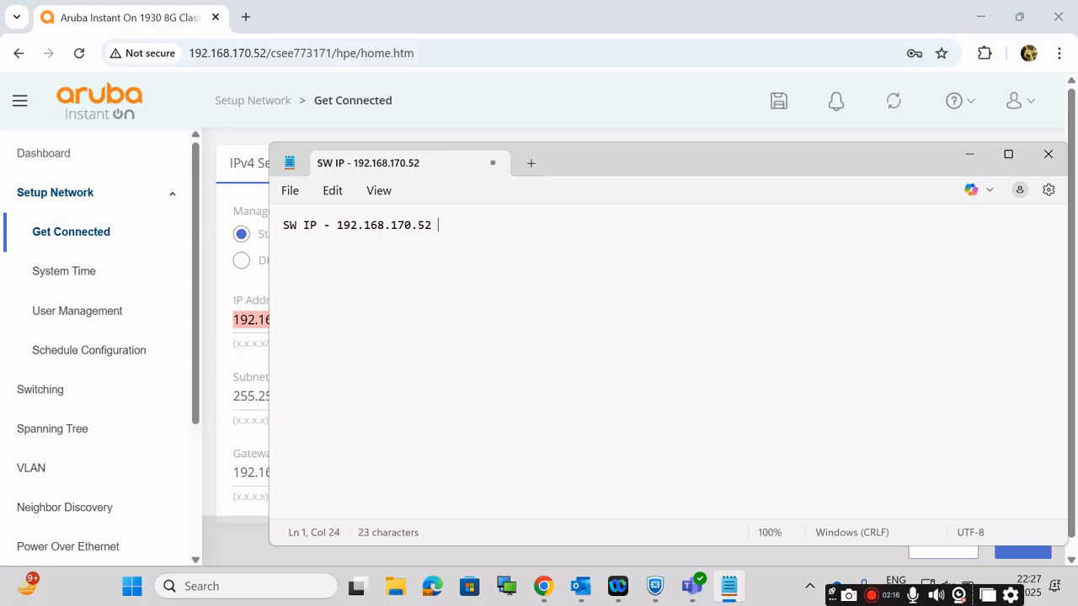
text(- VLAN)
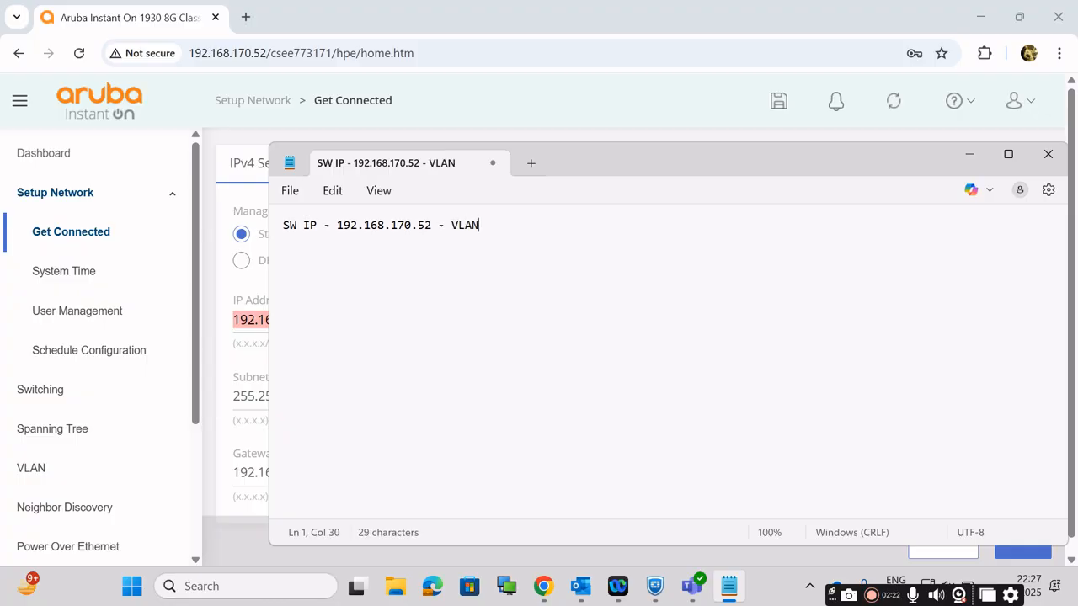
text(-1)
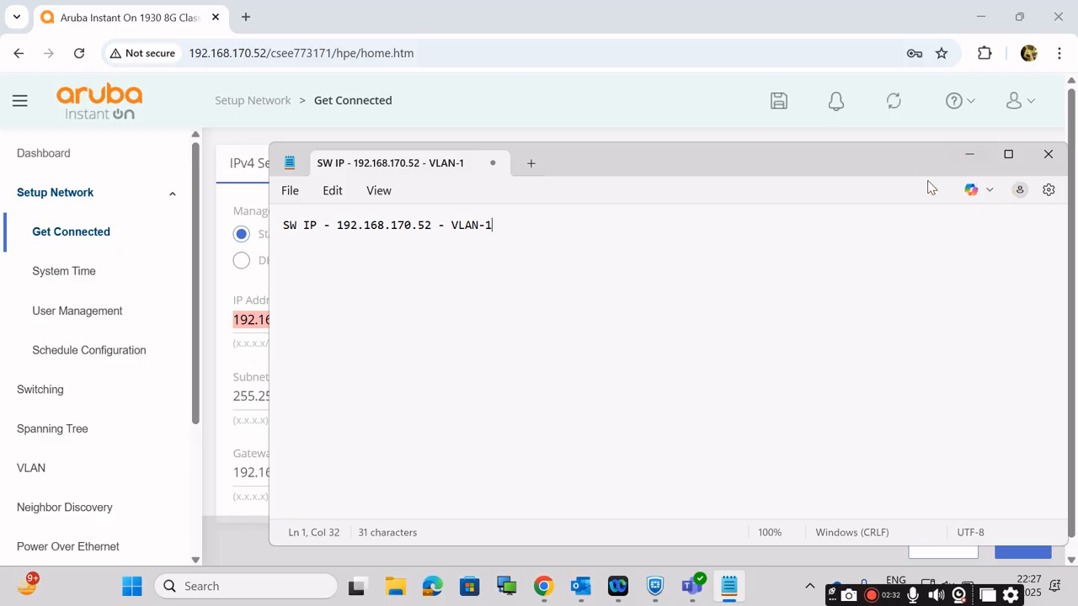
Step: Switch to Chrome, check the switch's IPv4 address again, and examine the VLAN list on the VLAN Configuration page
click(240, 278)
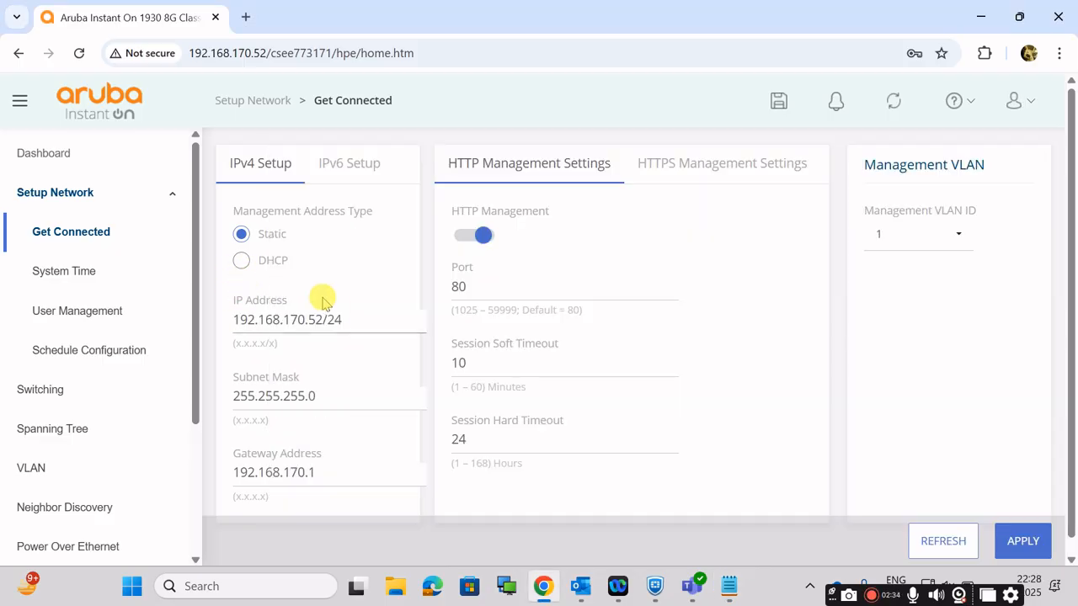
drag(343, 319, 211, 320)
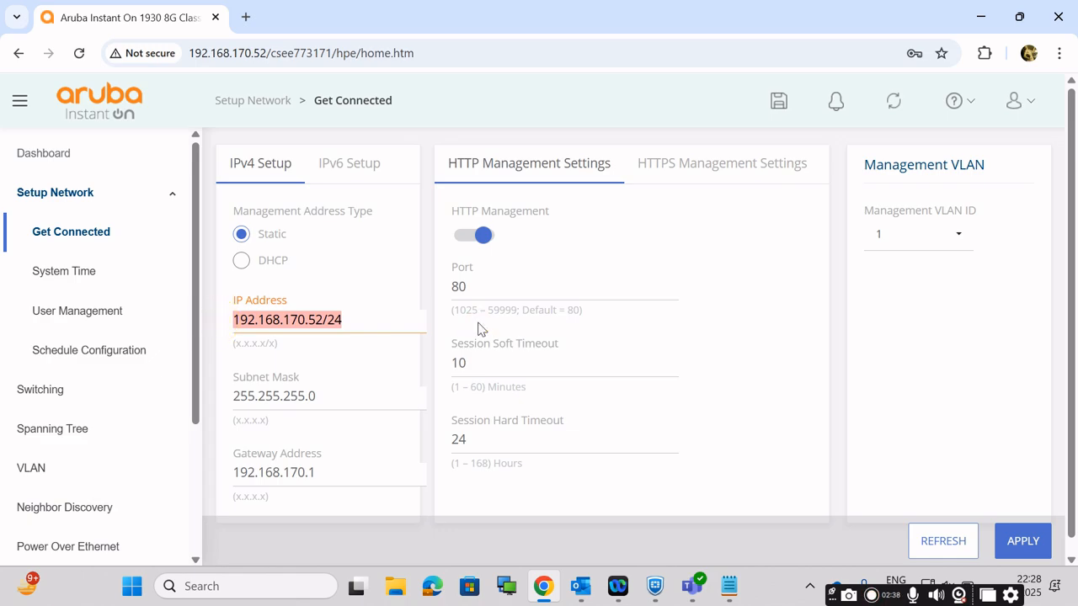
click(34, 472)
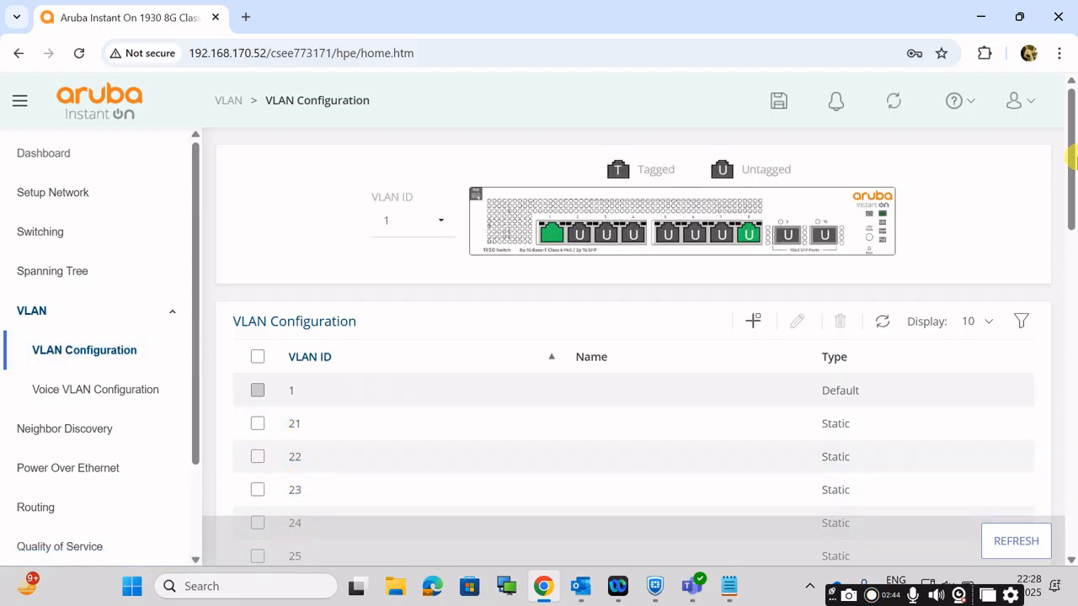
drag(1069, 180, 1070, 222)
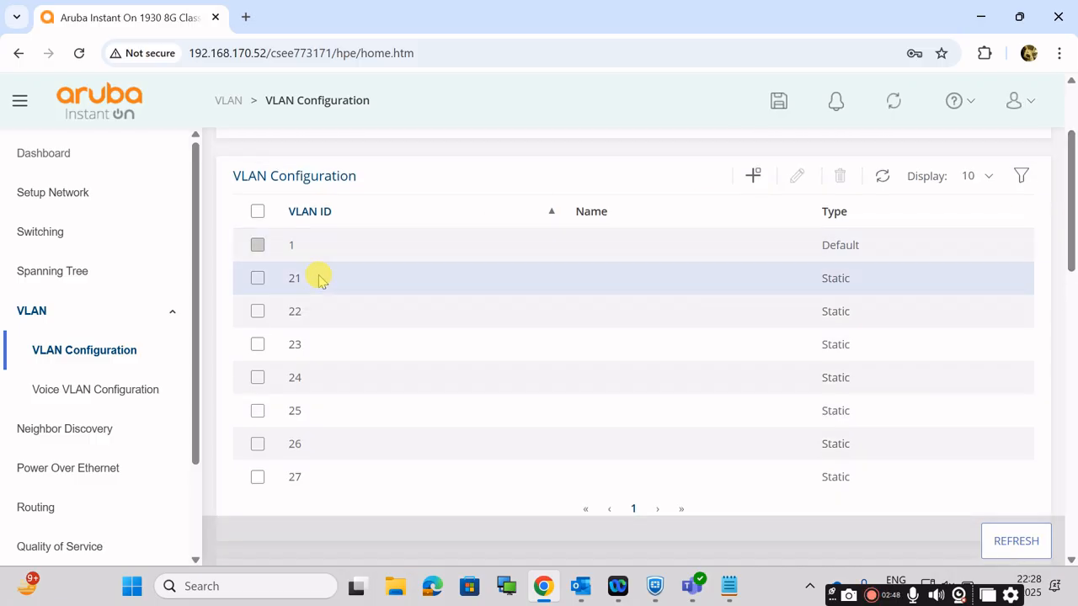
Step: Review the switch note in Notepad, and go back to the switch's Dashboard in Chrome to view its ports
click(731, 587)
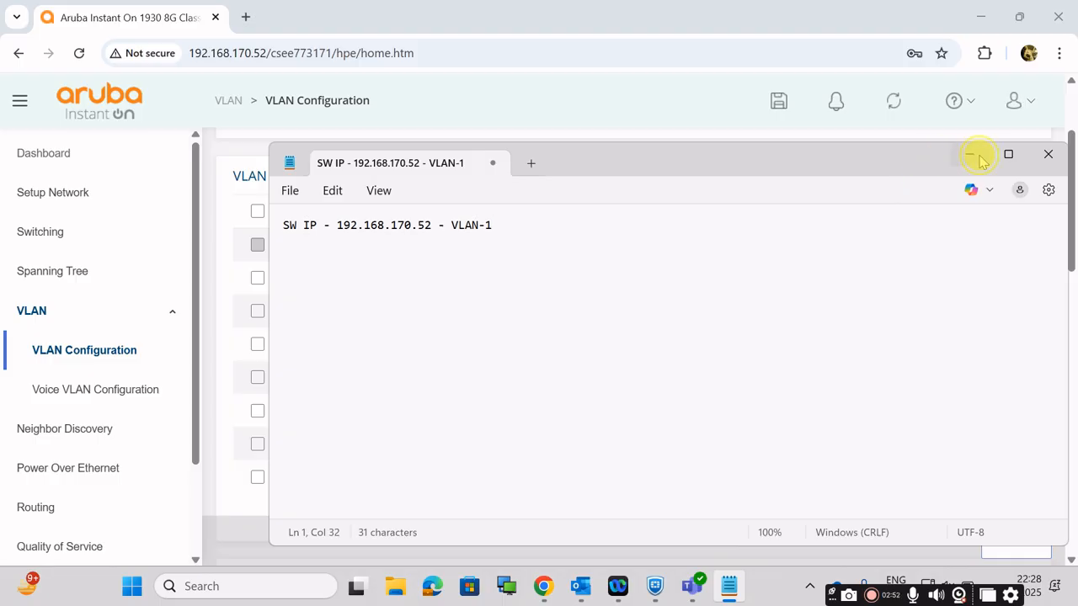
click(979, 160)
click(50, 159)
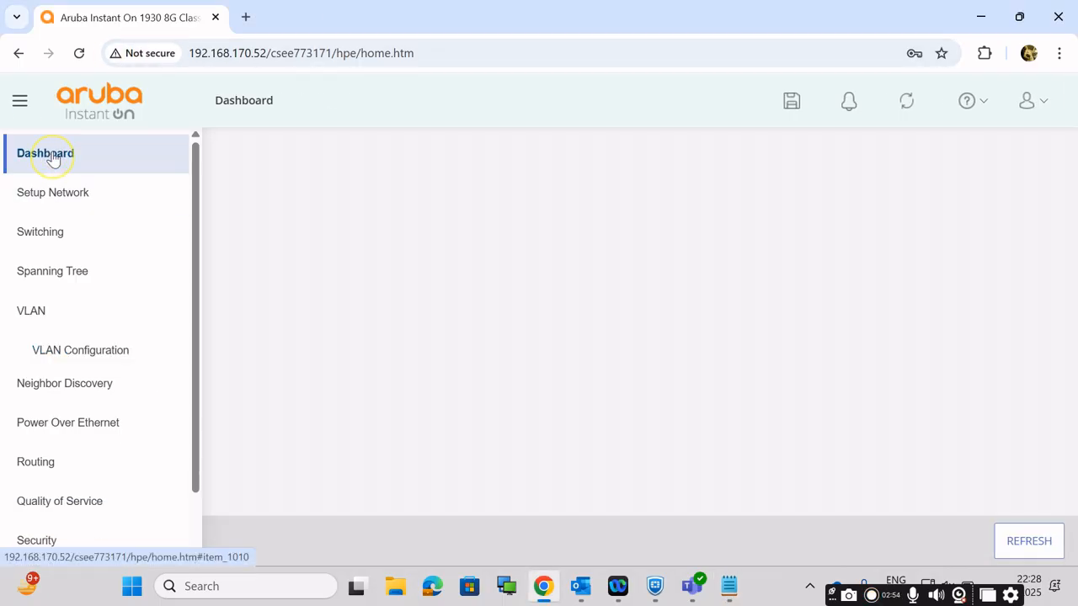
mouse_move(516, 254)
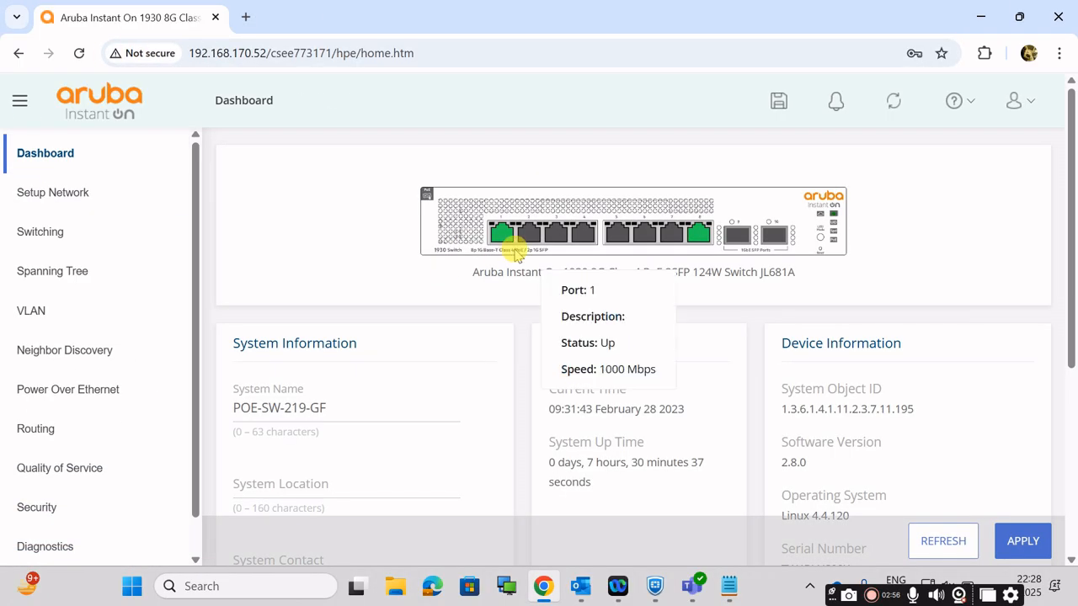
Step: Switch to Notepad and add the line "AP IP - 192.168.22.x" below the switch note, with a blank line between them
click(729, 593)
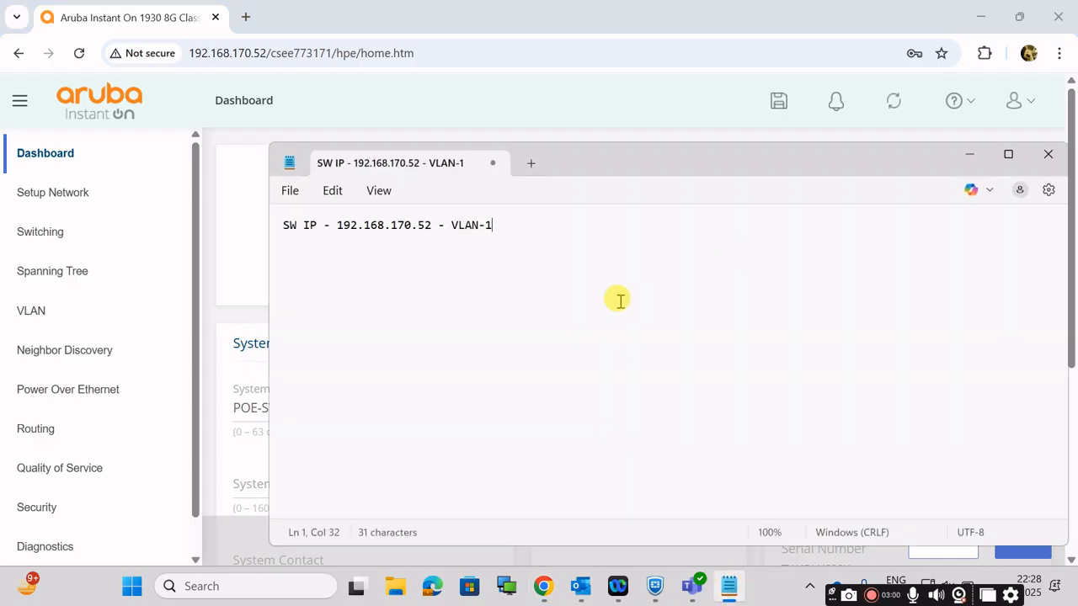
key(Return)
text(AP)
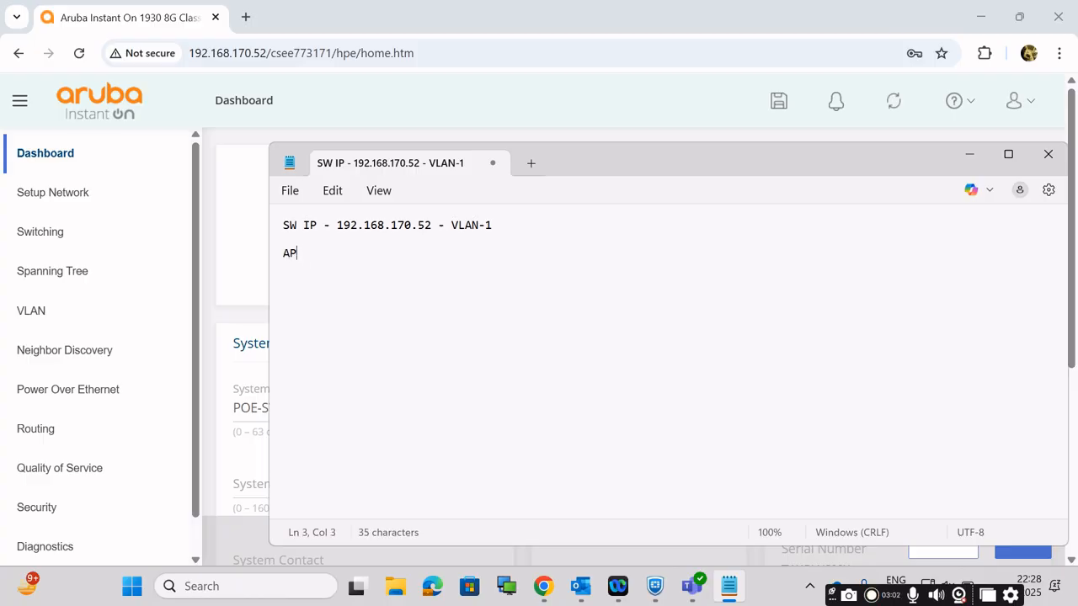
text( IP - 192.168.)
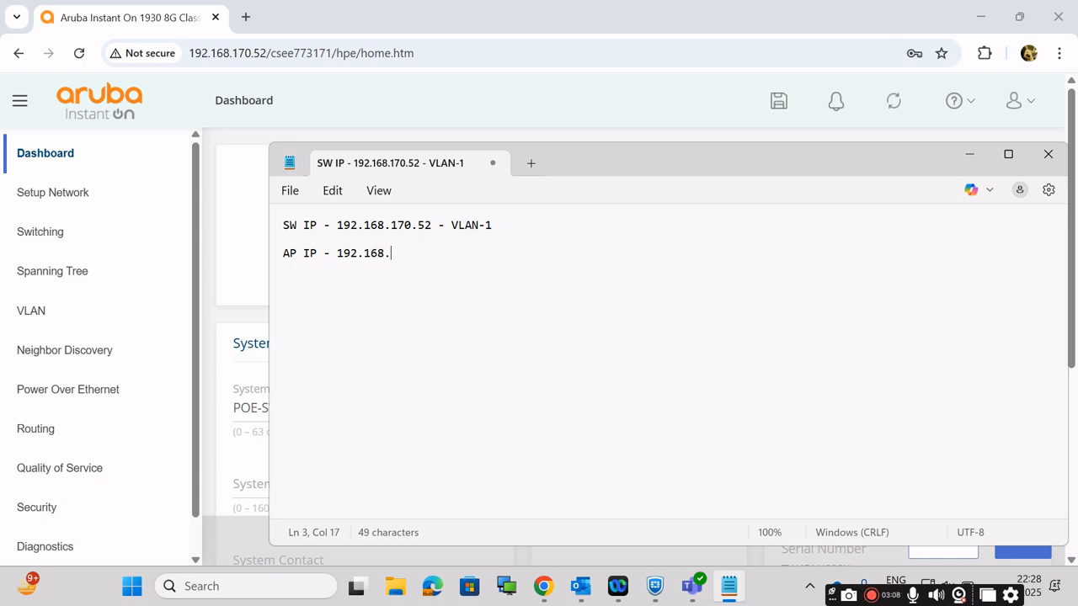
text(22.x)
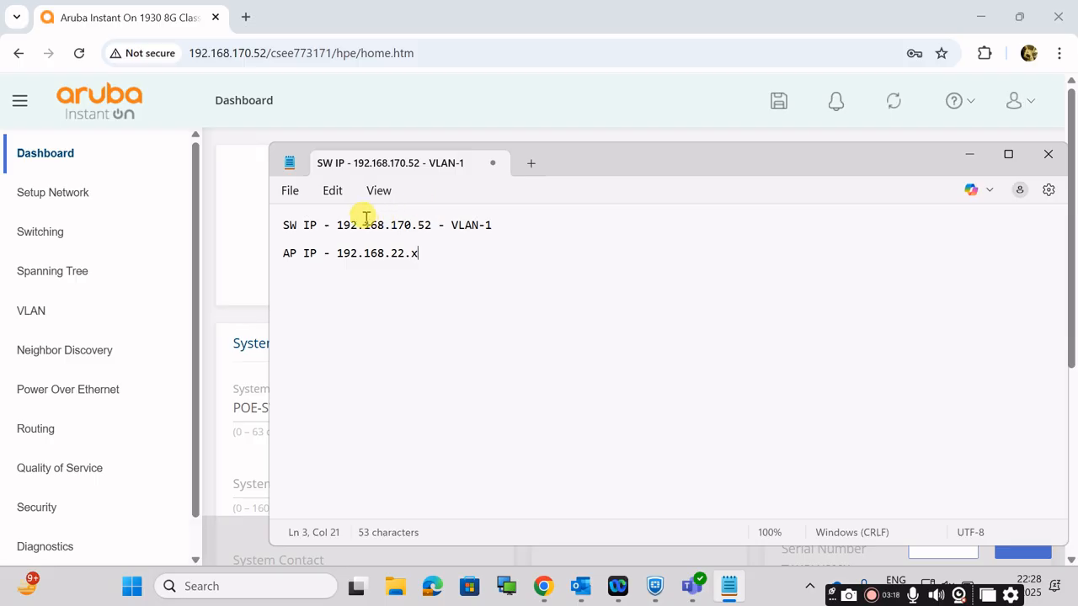
Step: Compare the network portions of the switch IP and the AP IP in the Notepad notes
click(392, 226)
drag(392, 226, 436, 225)
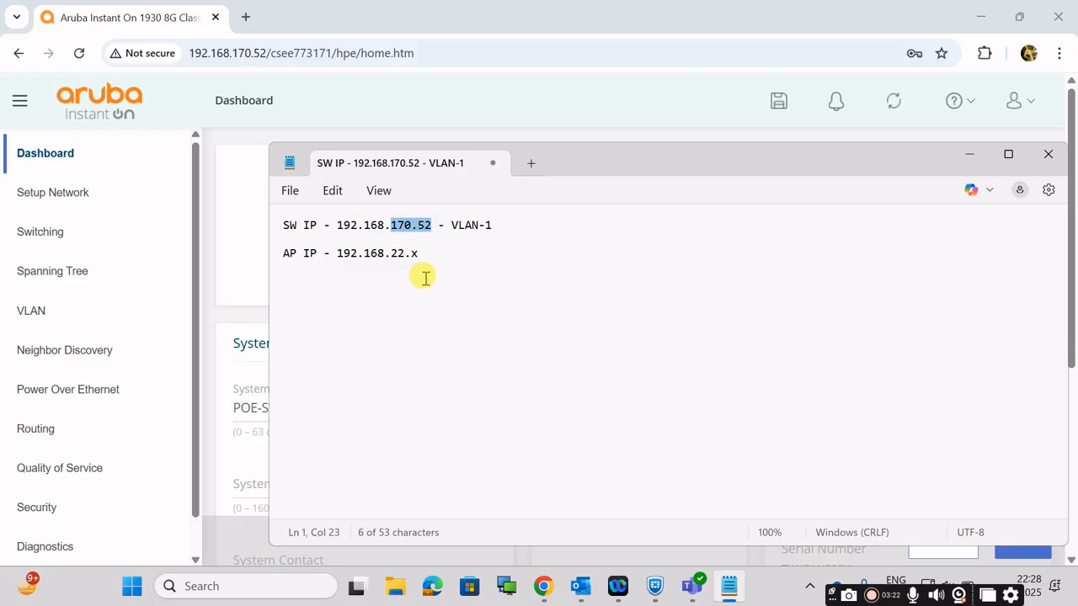
drag(385, 258, 413, 255)
click(434, 255)
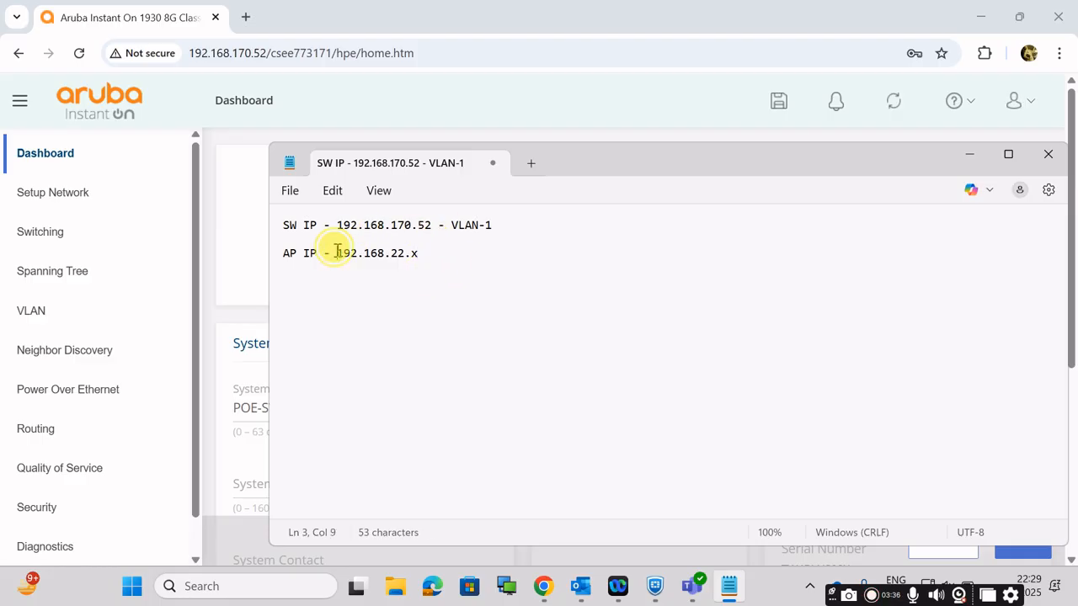
drag(337, 250, 418, 225)
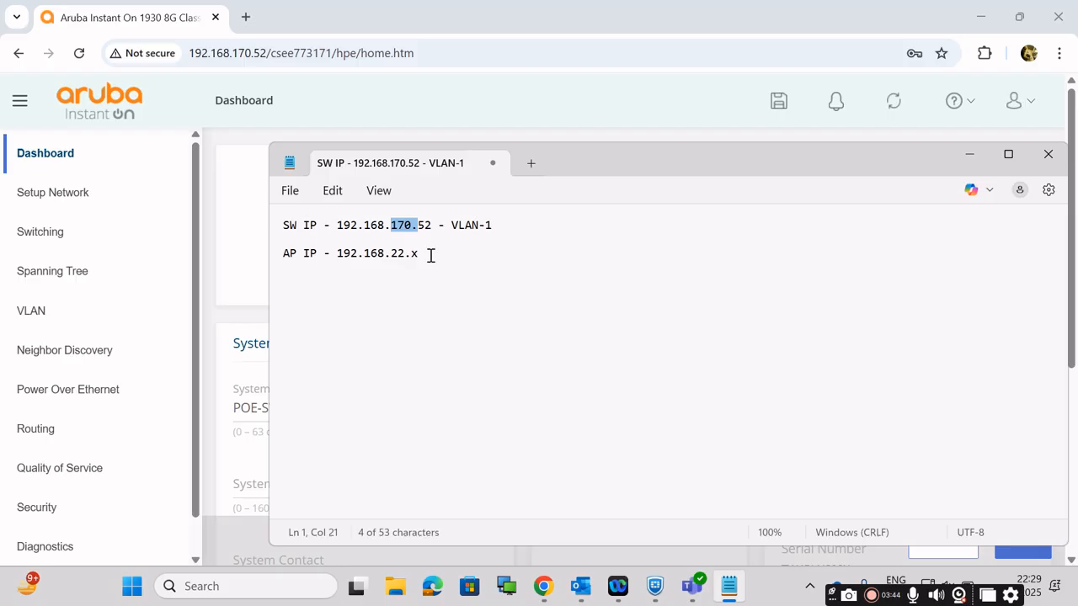
drag(390, 253, 440, 253)
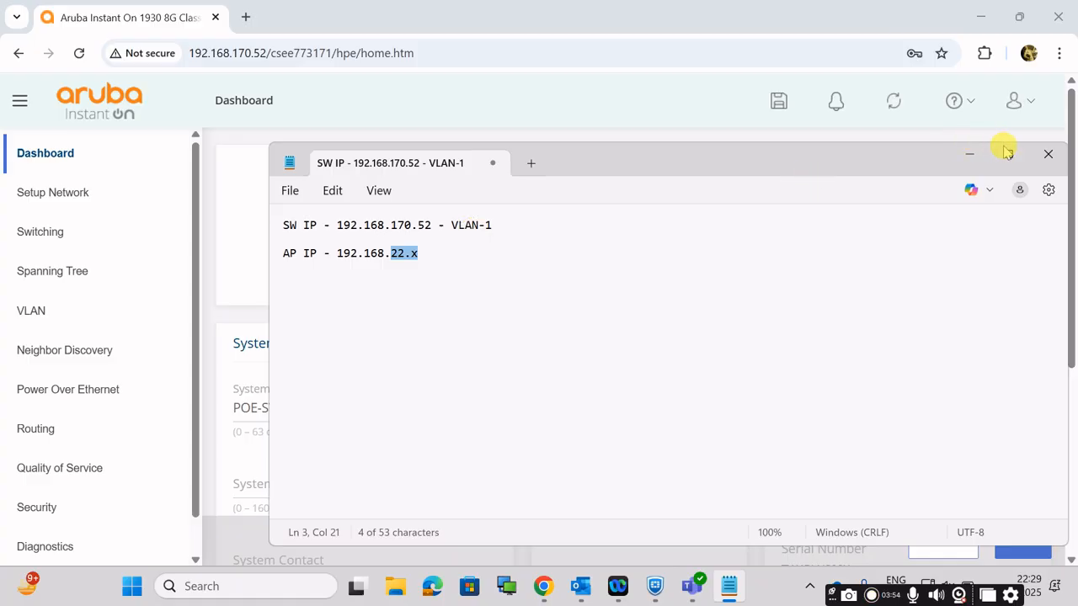
Step: Check the switch's ports on the Dashboard in Chrome against the switch and AP addresses noted in Notepad
click(972, 154)
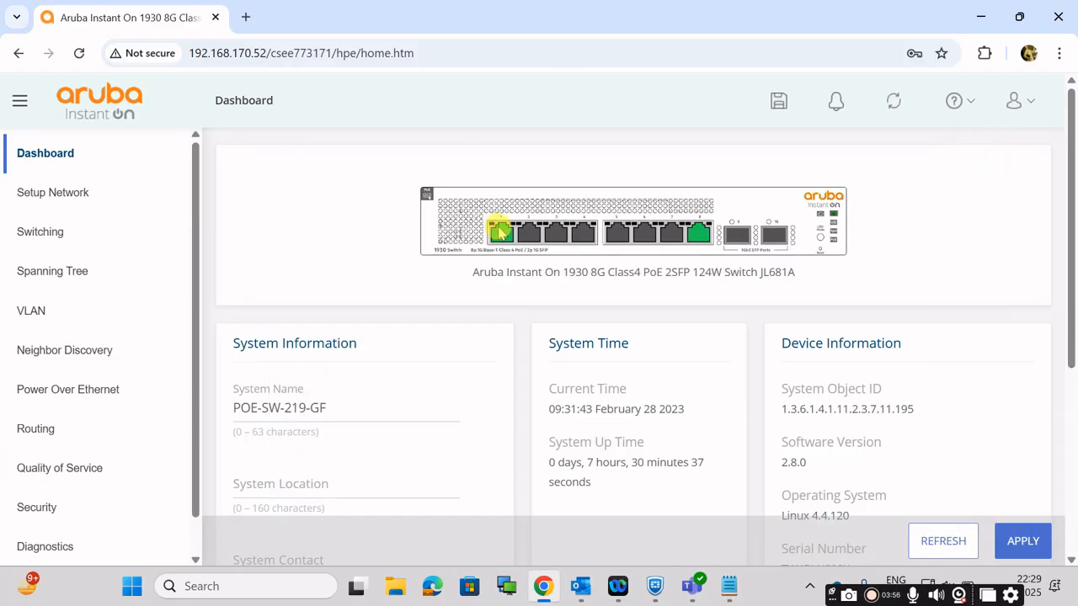
mouse_move(496, 238)
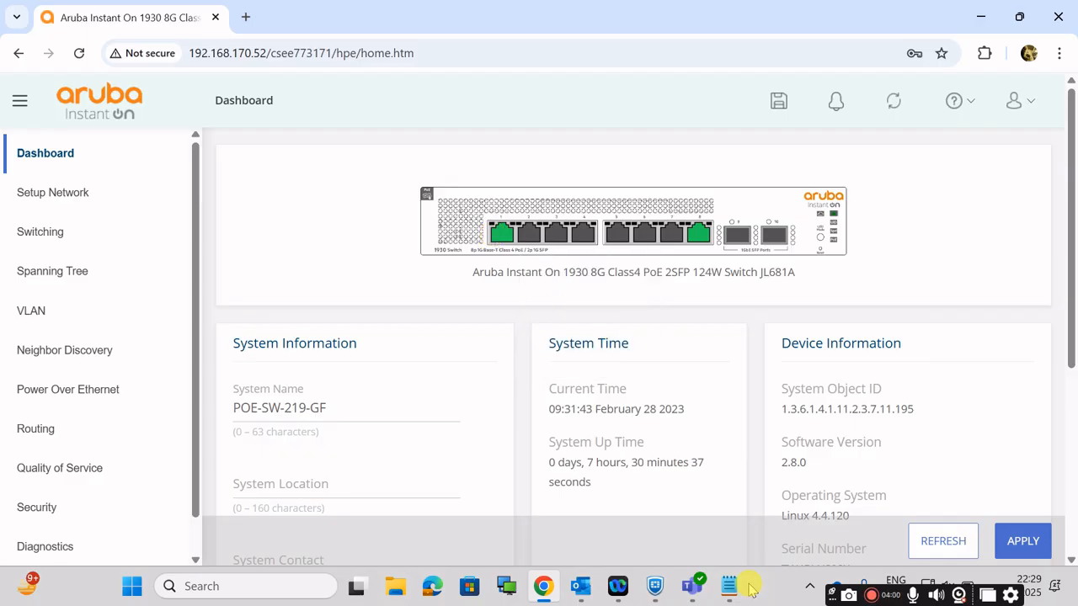
mouse_move(745, 593)
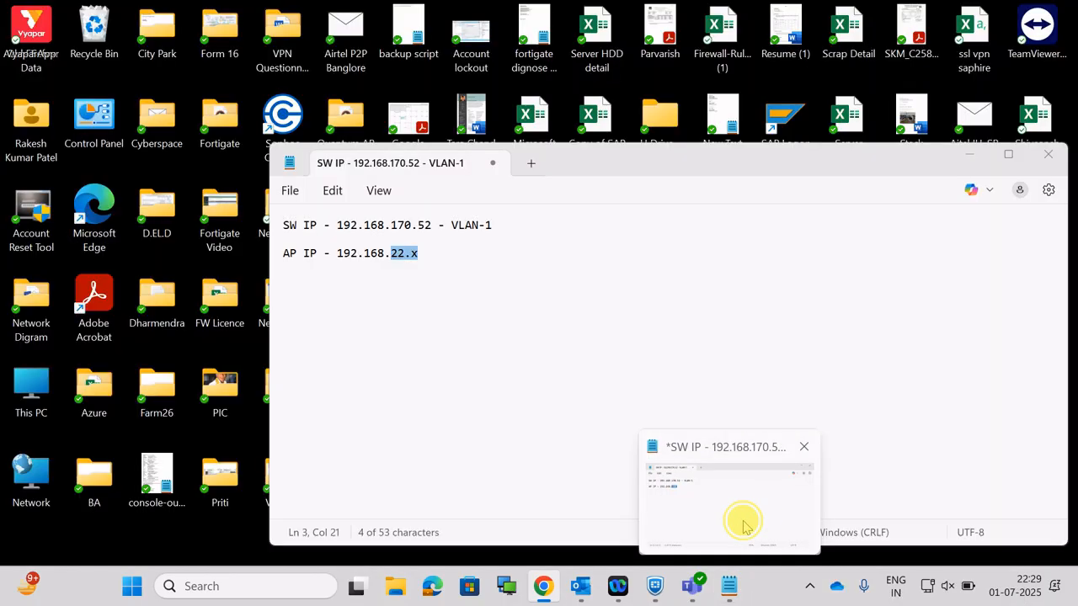
click(741, 520)
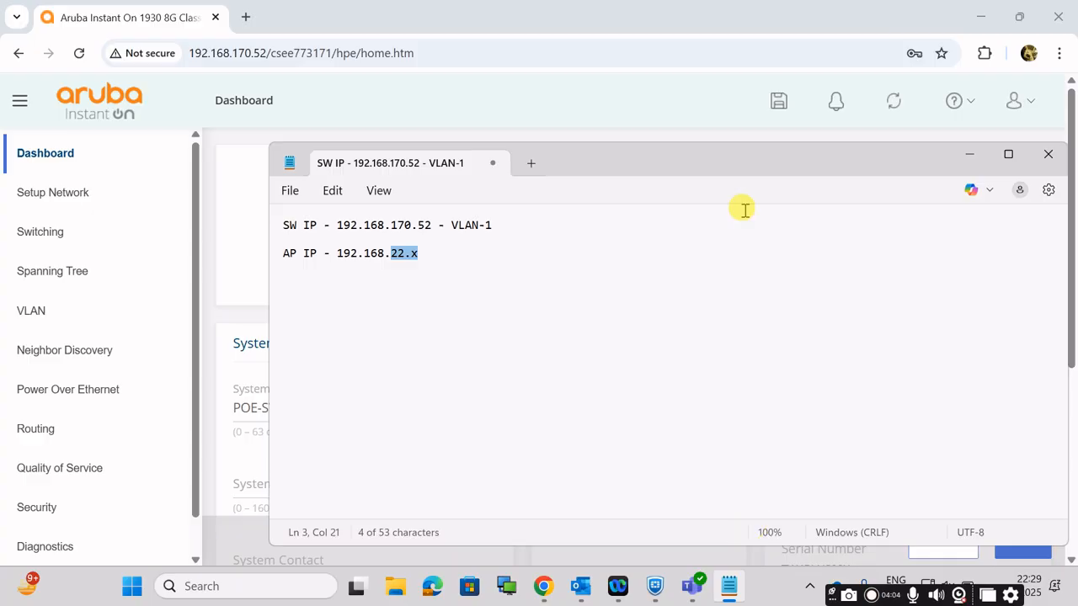
click(967, 156)
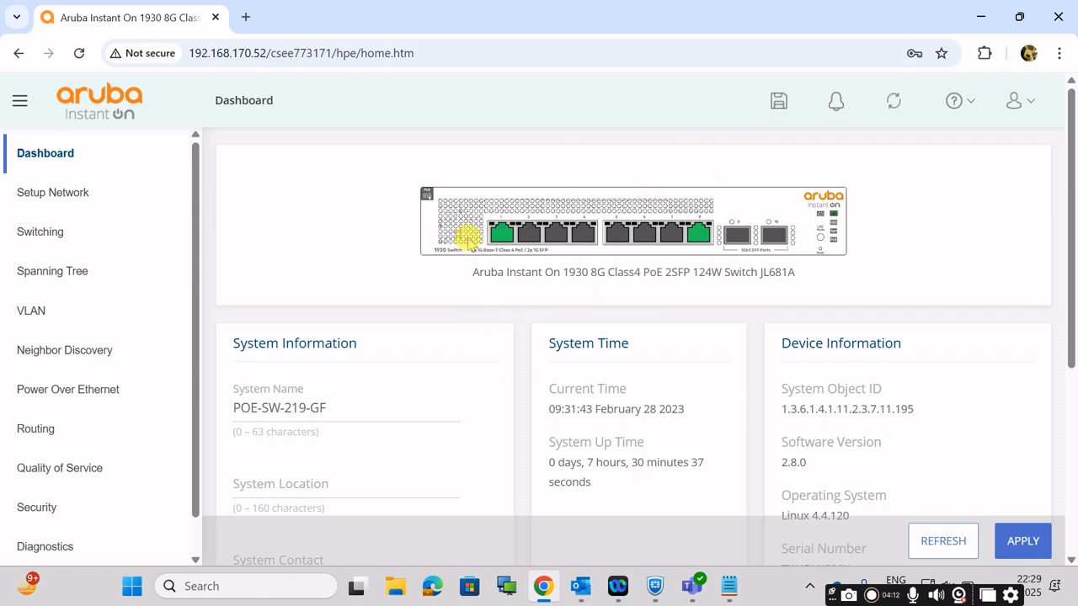
Step: Return to Notepad and add blank lines below the AP IP note
click(729, 590)
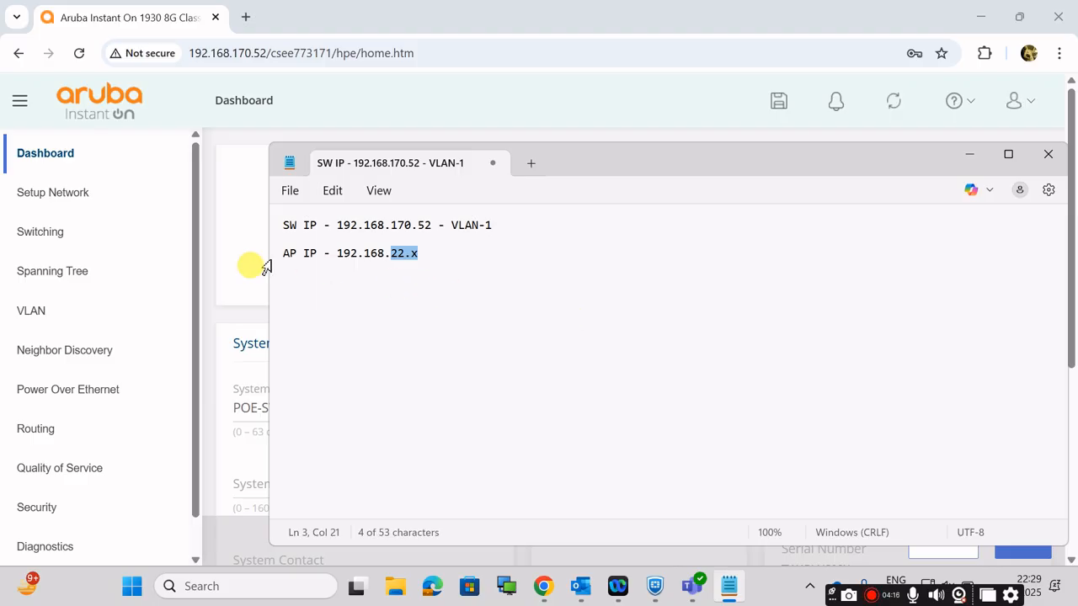
click(438, 261)
key(Return)
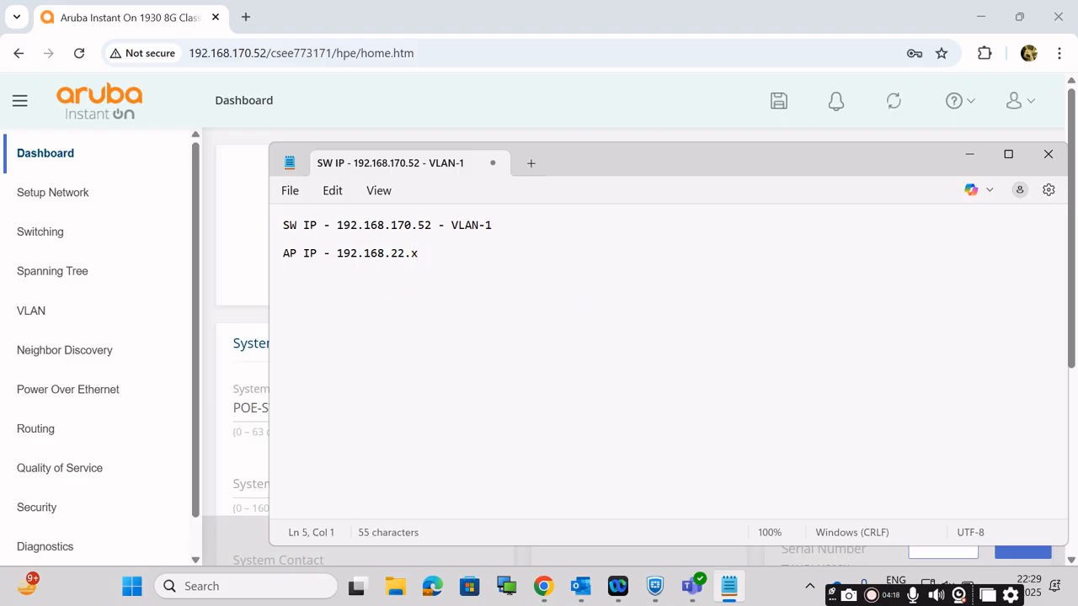
Step: Switch to Chrome, go to the switch's VLAN Configuration page, and examine the list of VLAN IDs
click(969, 155)
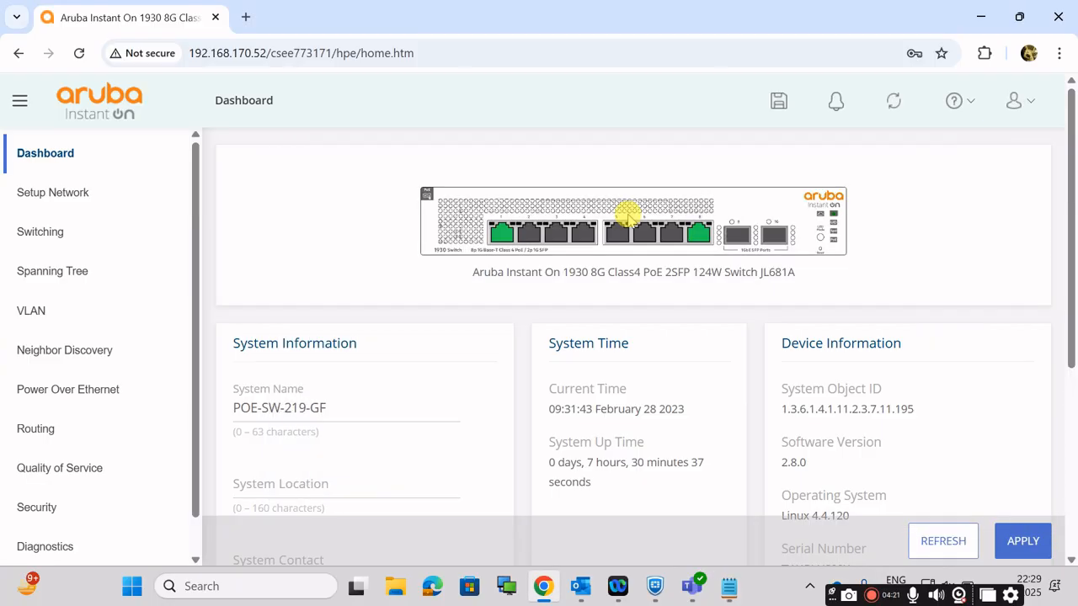
click(33, 325)
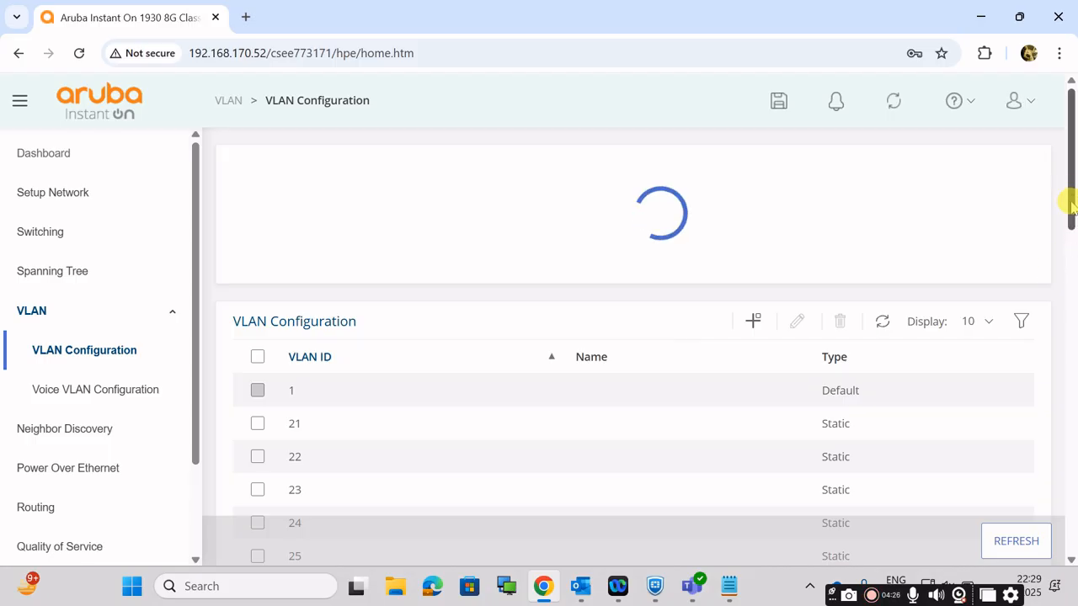
drag(1069, 221, 1069, 243)
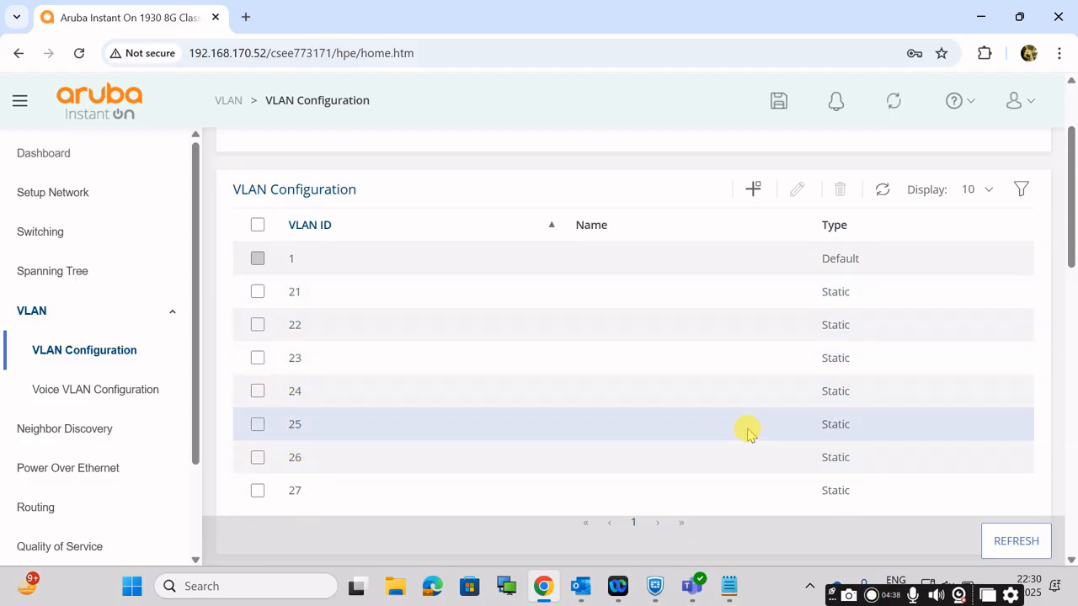
Step: List SSID-1, SSID-2 and SSID-3 on separate lines in Notepad, with its window moved clear of the VLAN ID column
click(738, 602)
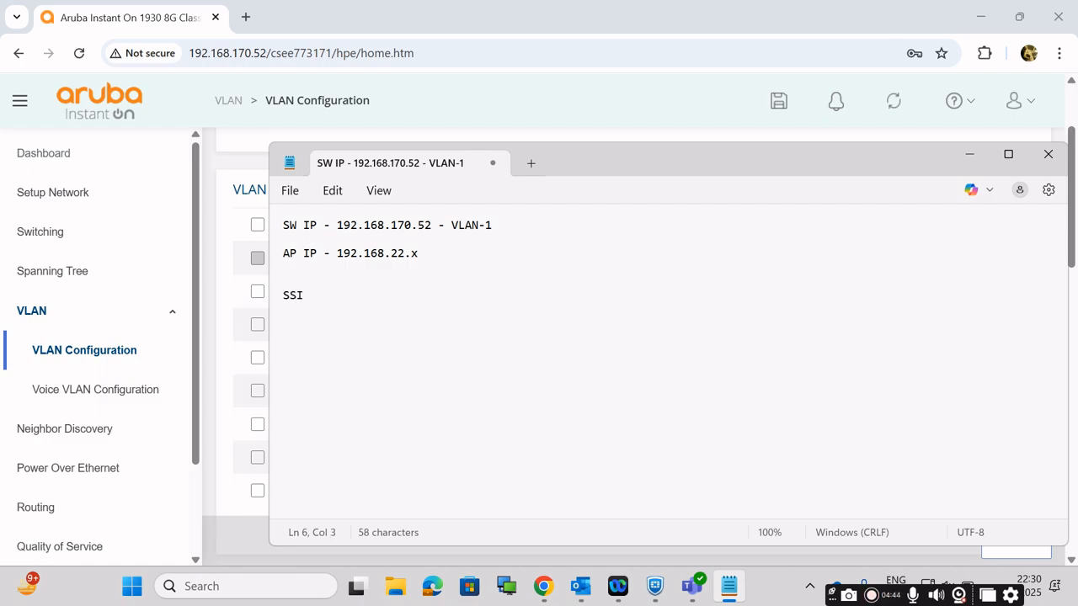
text(-7)
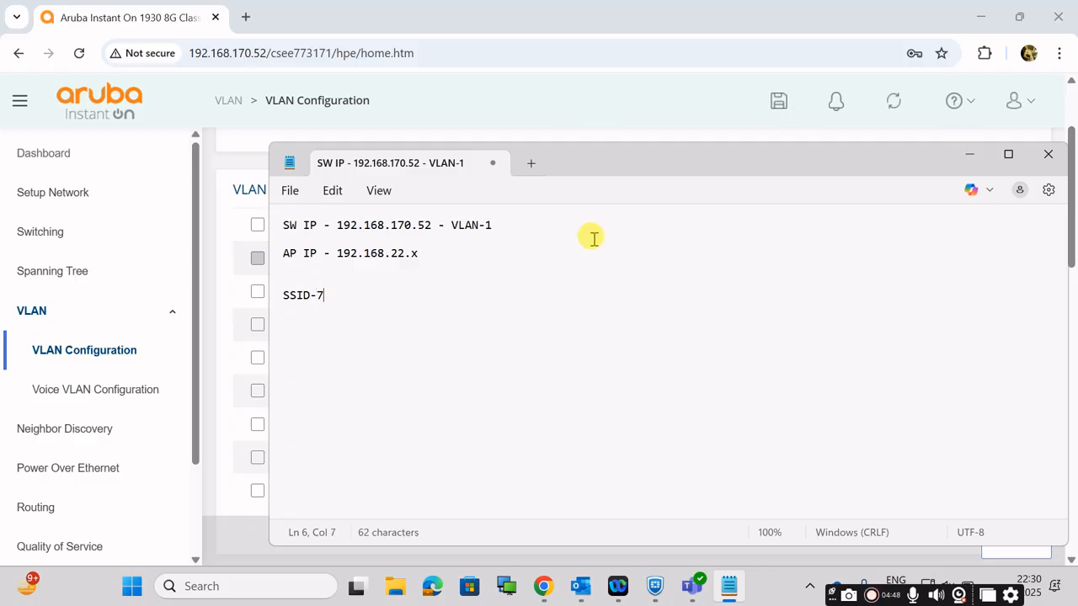
drag(635, 154, 742, 132)
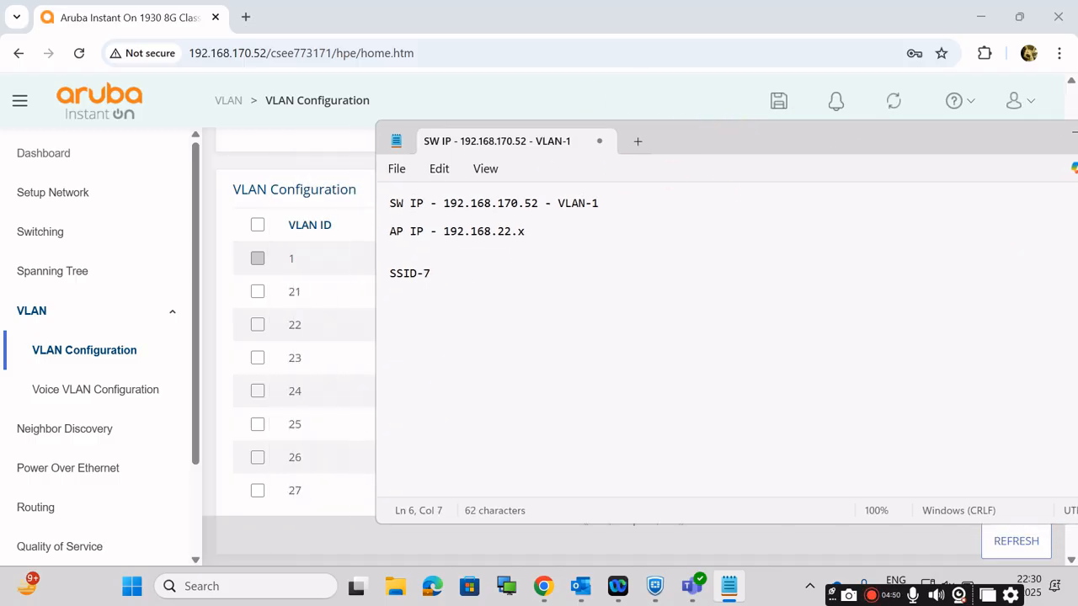
key(BackSpace)
text(1)
key(Return)
text(SSID)
text(SSID)
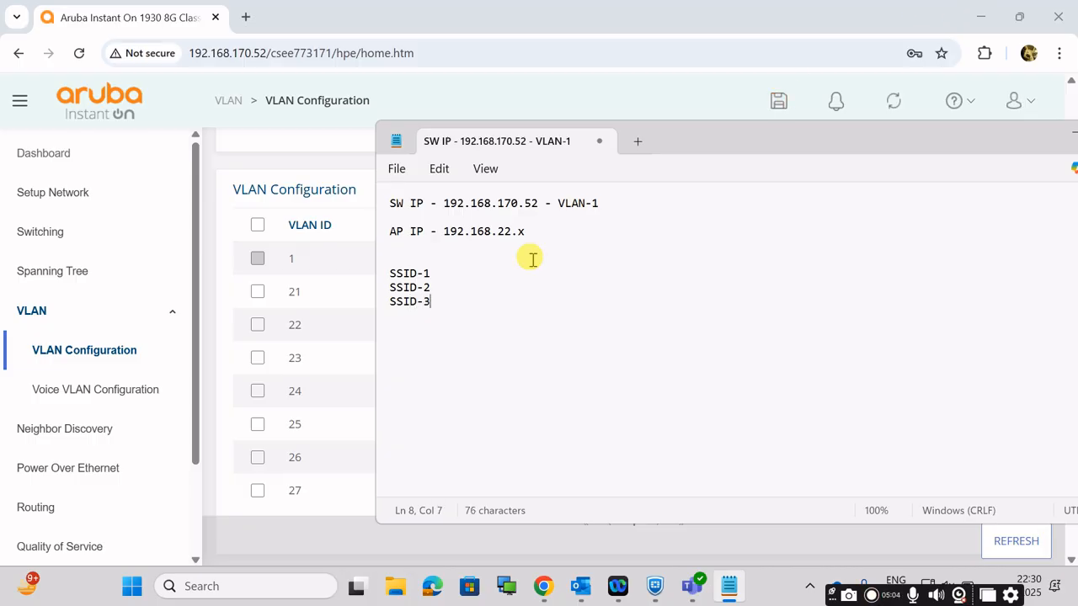
Step: Note "VLAN21" beside SSID-1 and add "VLAN" beside SSID-2
click(464, 268)
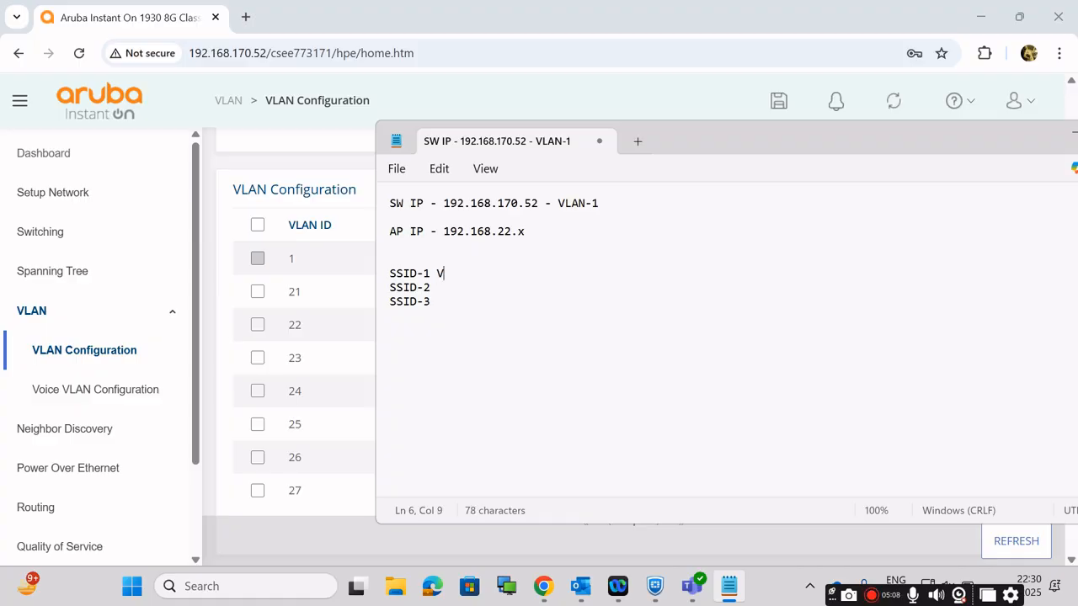
text(VLAN)
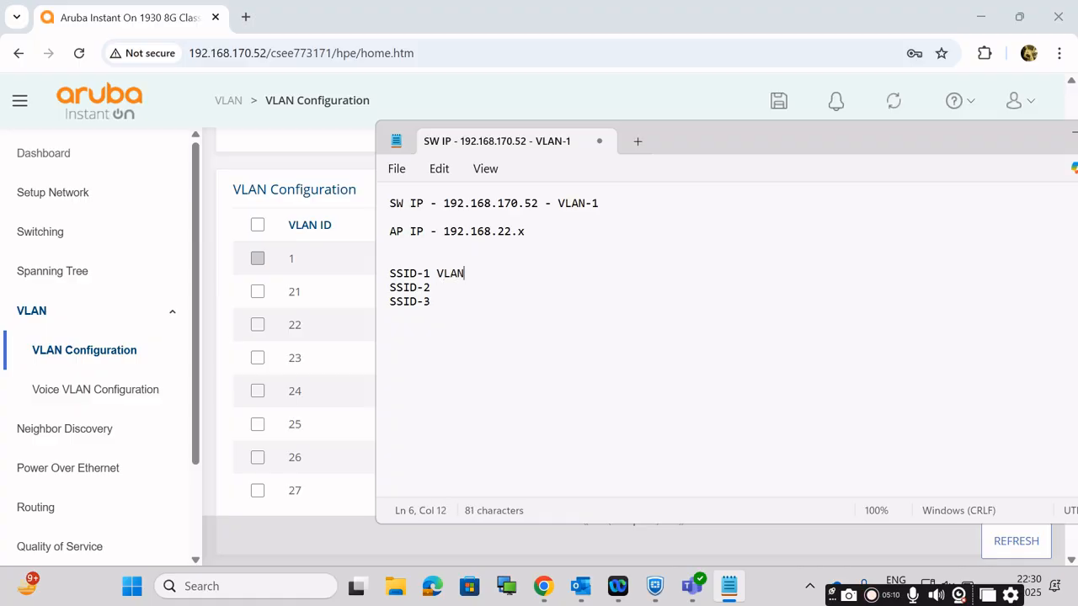
text(21)
click(442, 292)
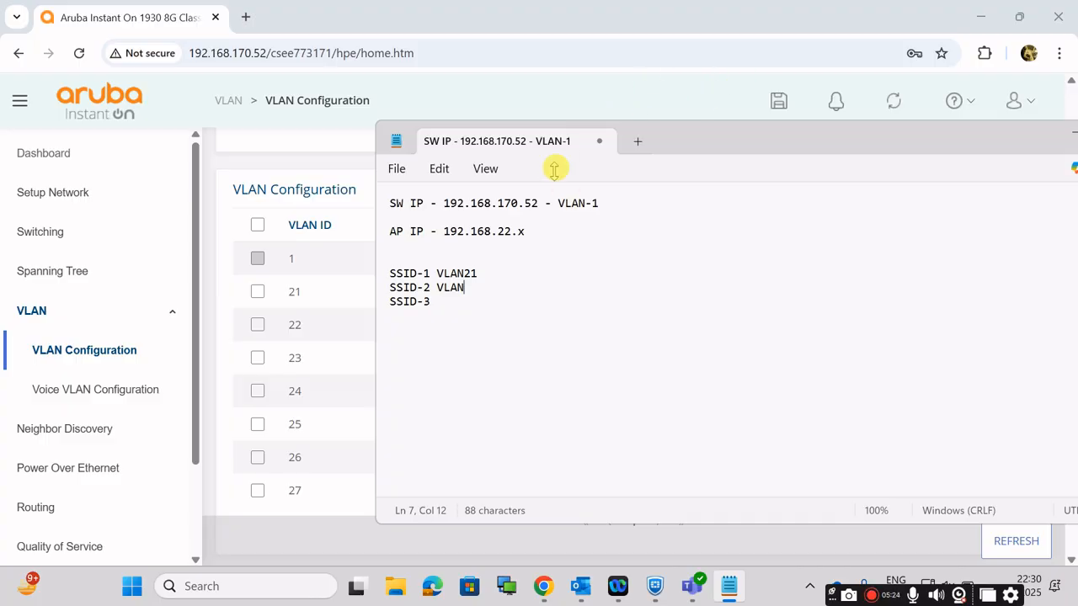
Step: Review the switch IP and the AP subnet in the notes before choosing the VLAN for SSID-2
drag(536, 203, 510, 203)
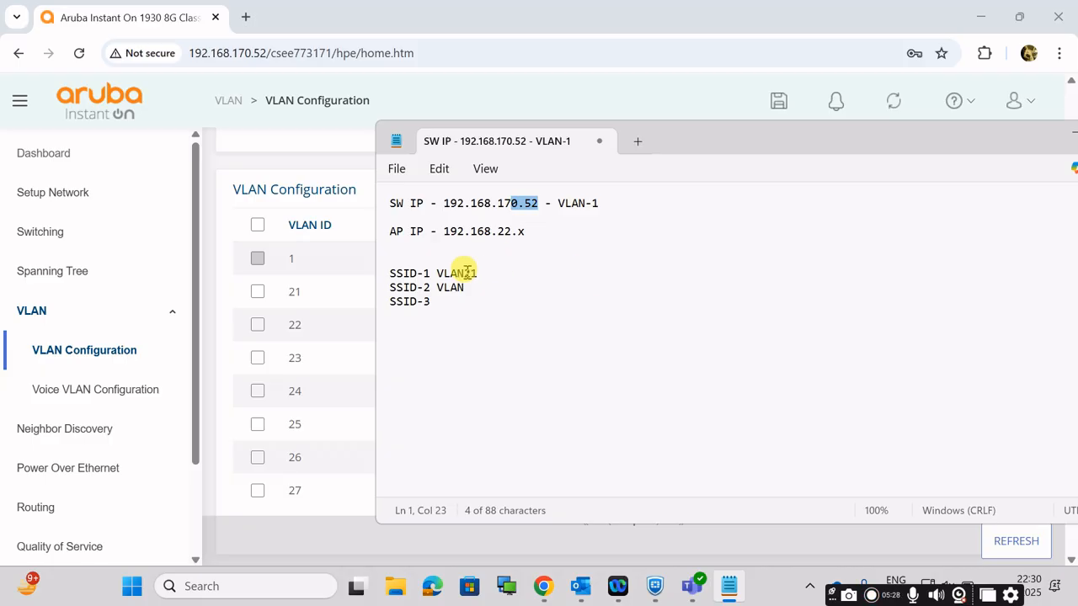
drag(492, 229, 508, 231)
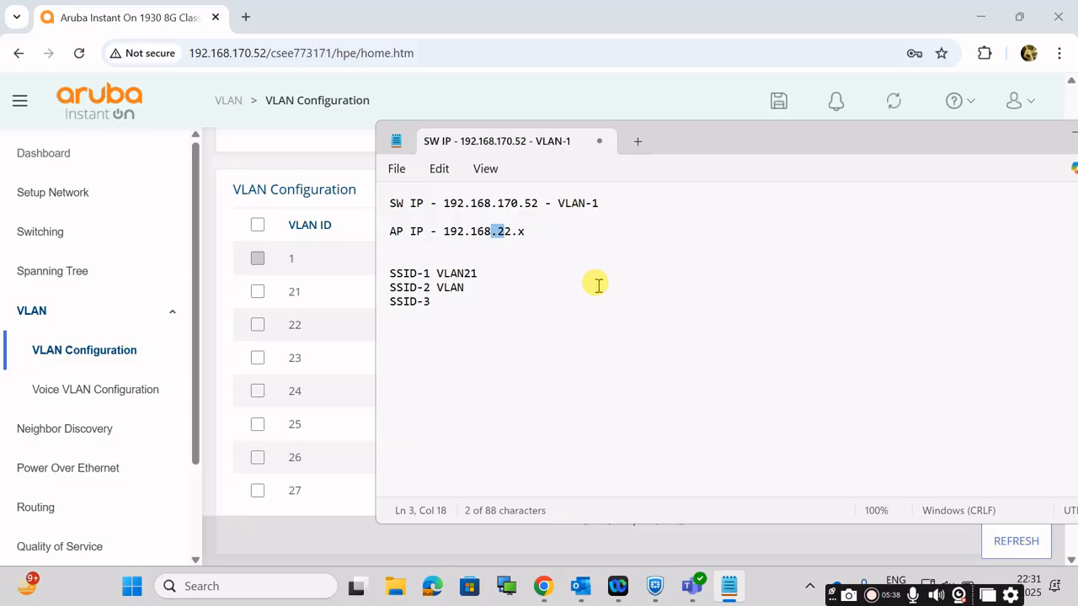
click(488, 351)
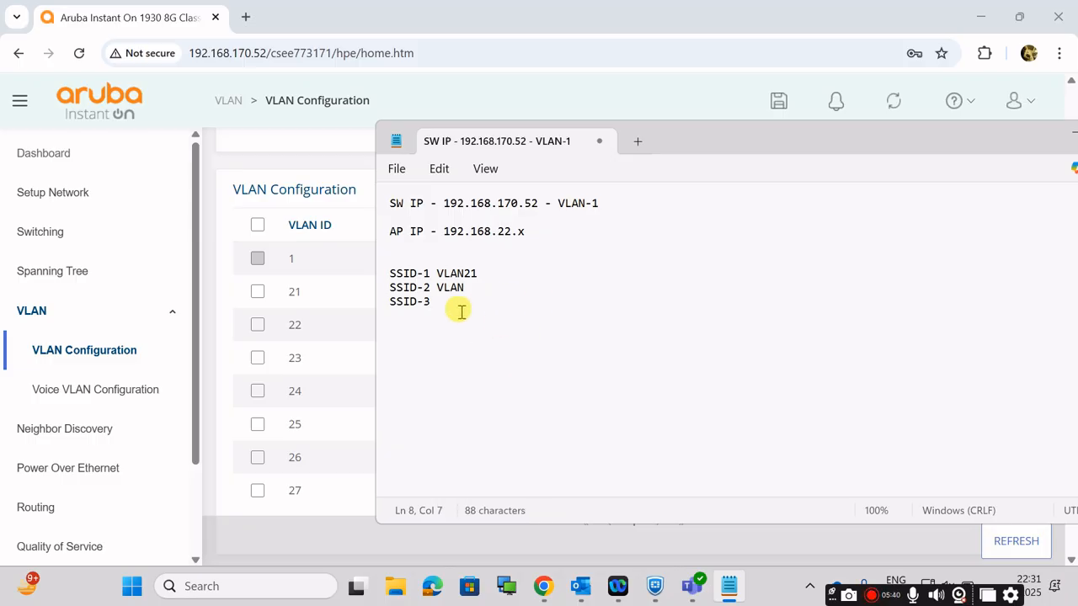
Step: Complete the SSID-2 entry as "VLAN23"
click(476, 285)
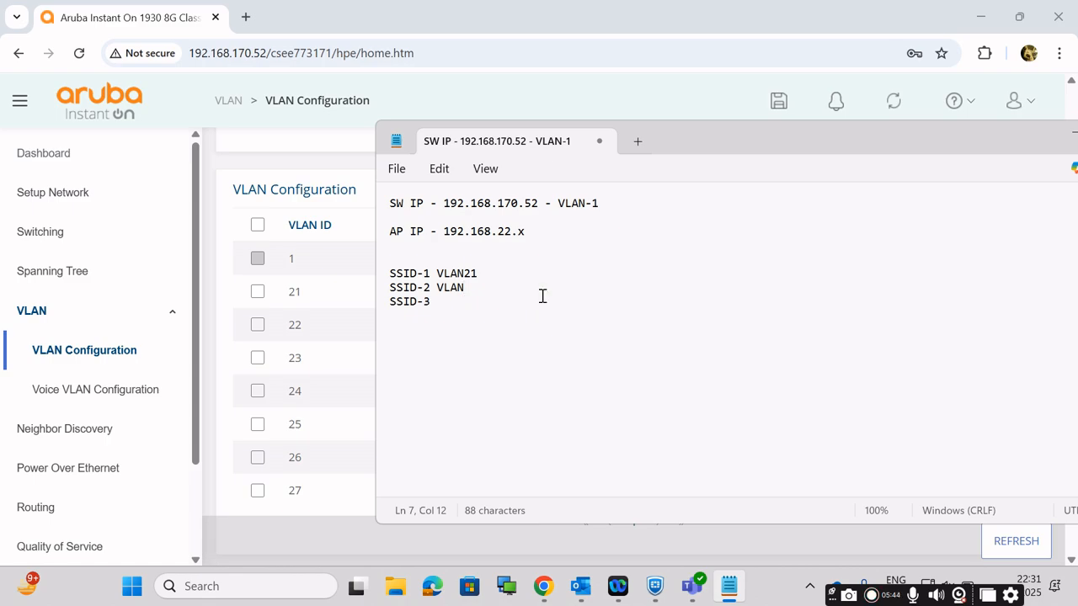
text(33)
Step: Note "VLAN25" beside SSID-3, correcting the misspelled VLAN label
click(454, 304)
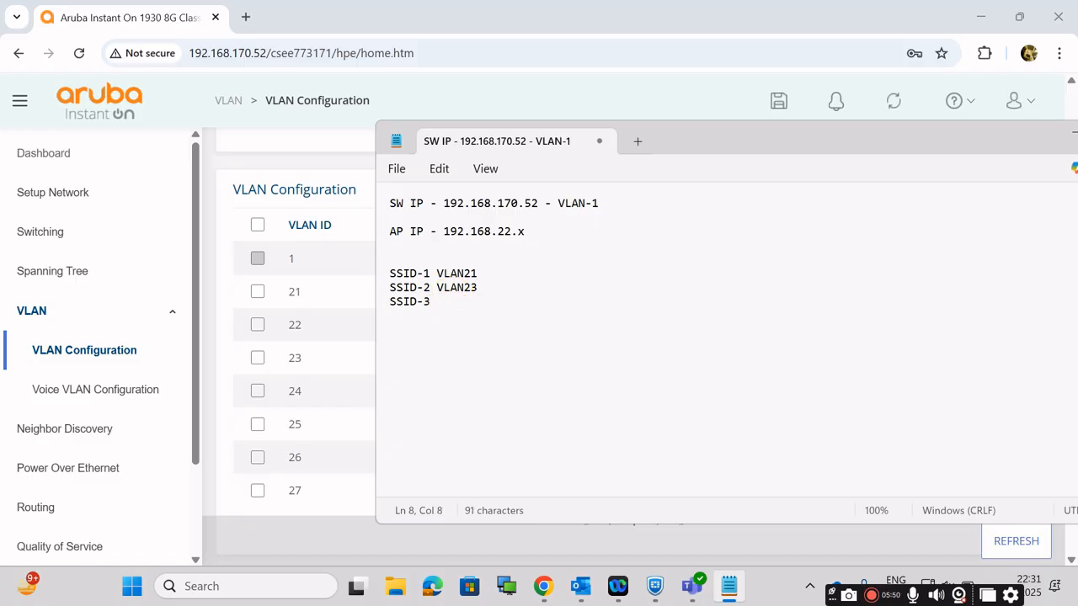
text(V)
text(AN25)
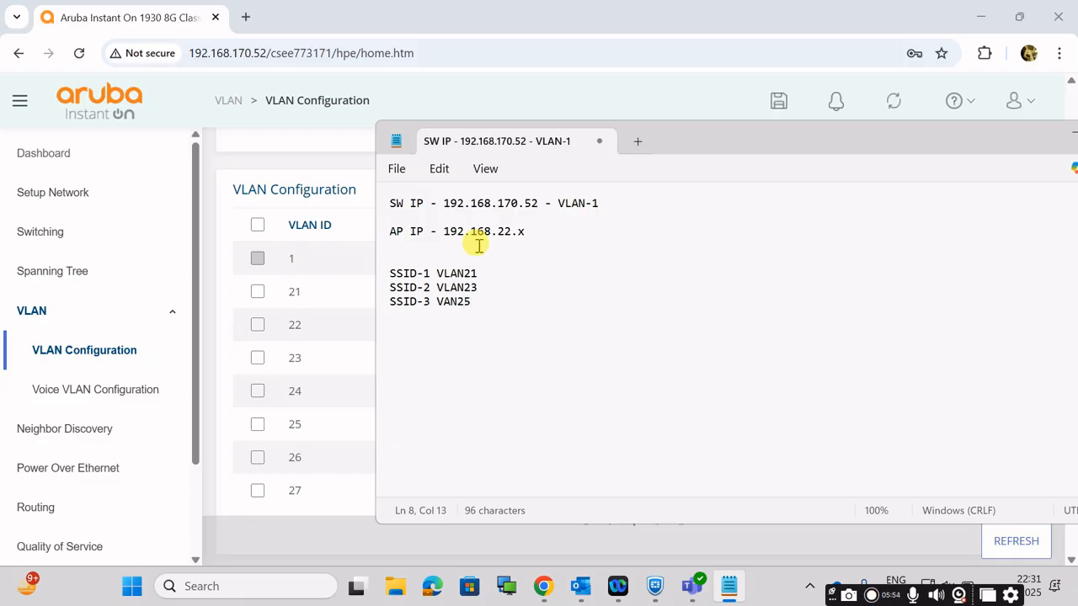
click(443, 302)
double_click(449, 302)
text(L)
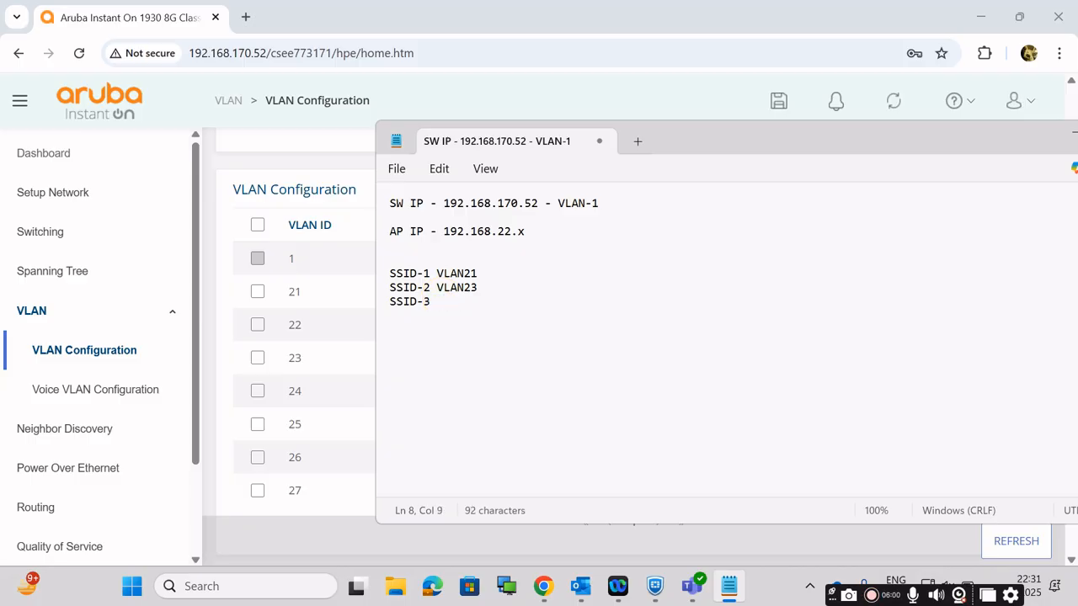
key(BackSpace)
text(VAN)
text(5)
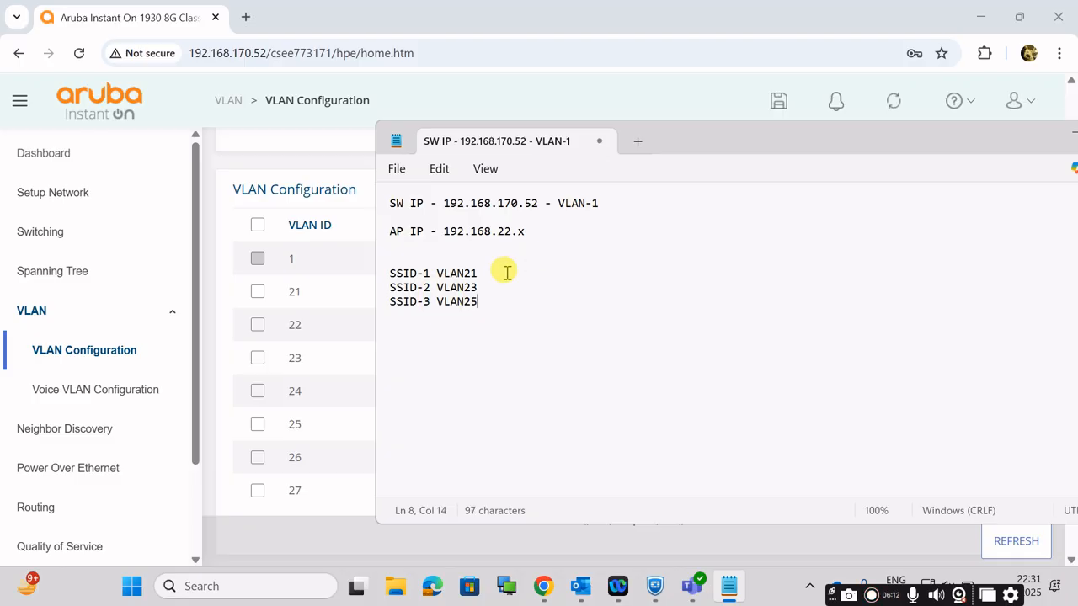
Step: Change the SSID-3 entry to "VLAN24" and highlight the SSID-1 and SSID-2 lines
key(BackSpace)
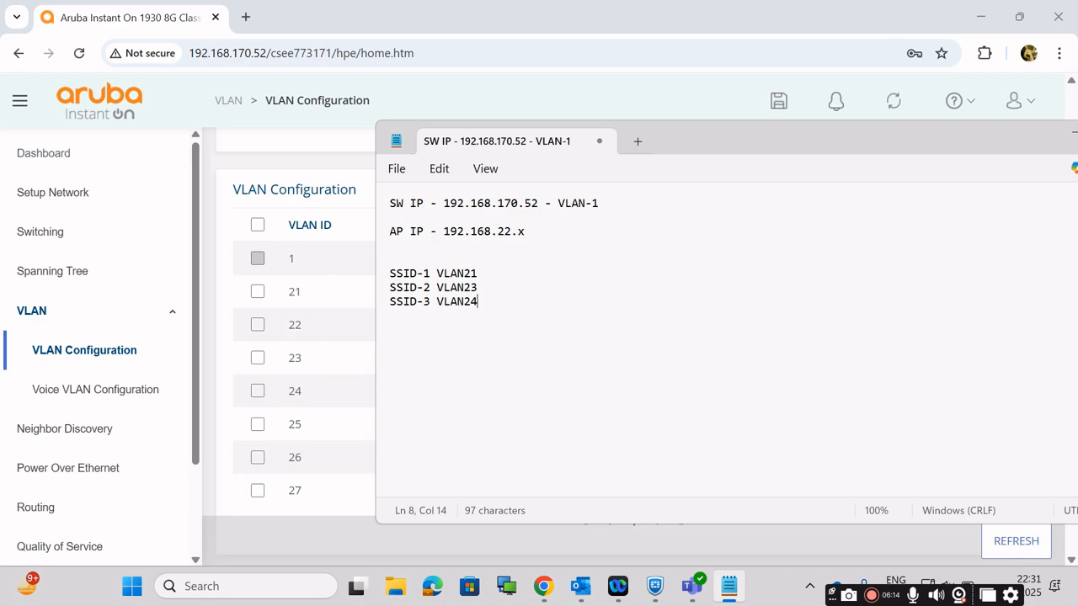
drag(512, 288, 404, 271)
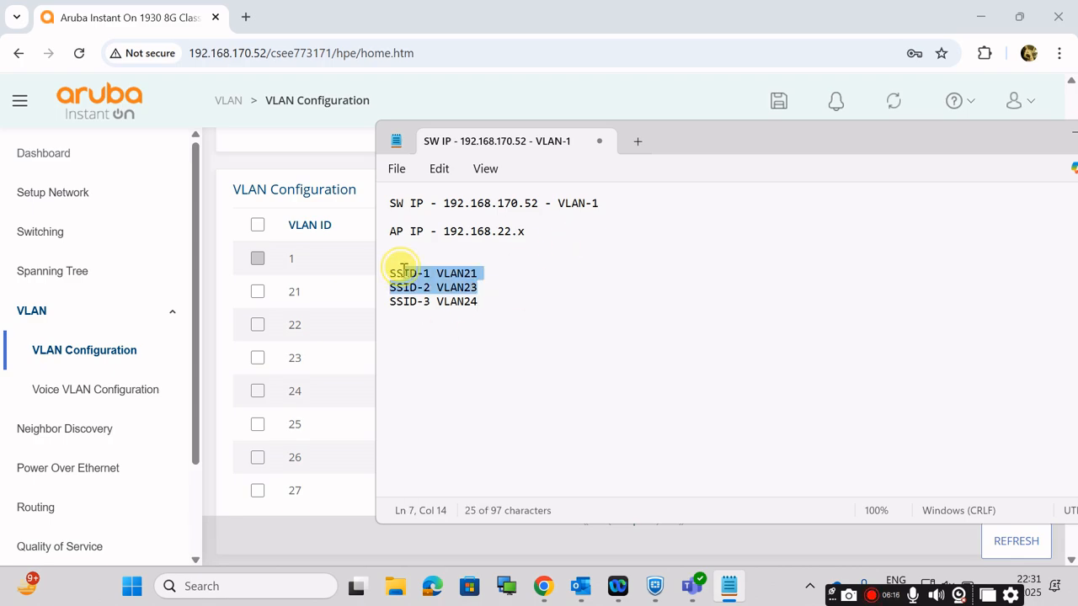
Step: Review the VLANs noted for SSID-1, SSID-2 and SSID-3, and minimise the notes
click(470, 305)
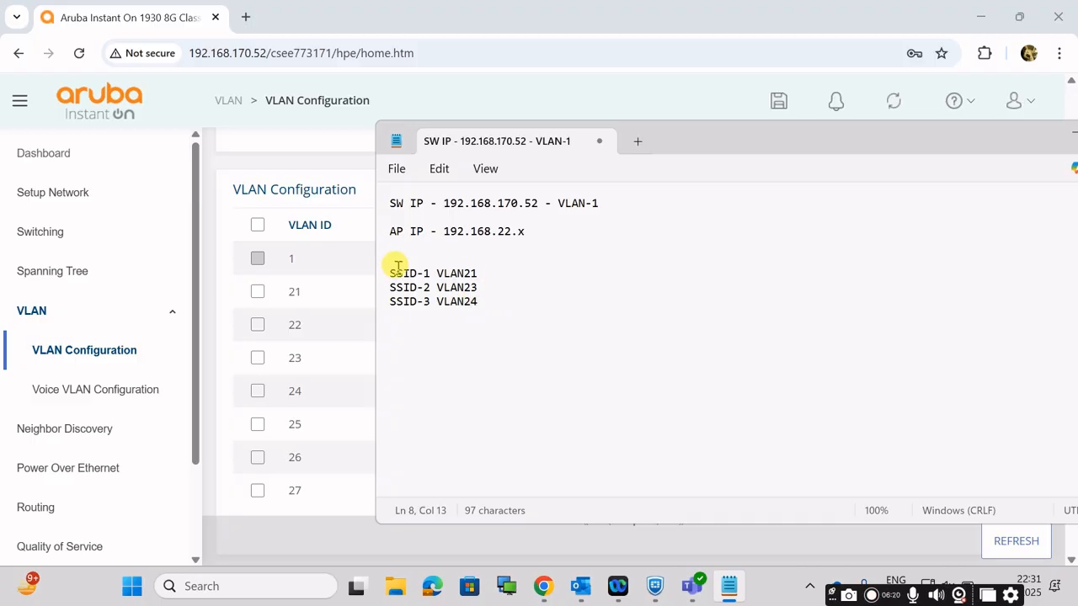
drag(398, 268, 464, 303)
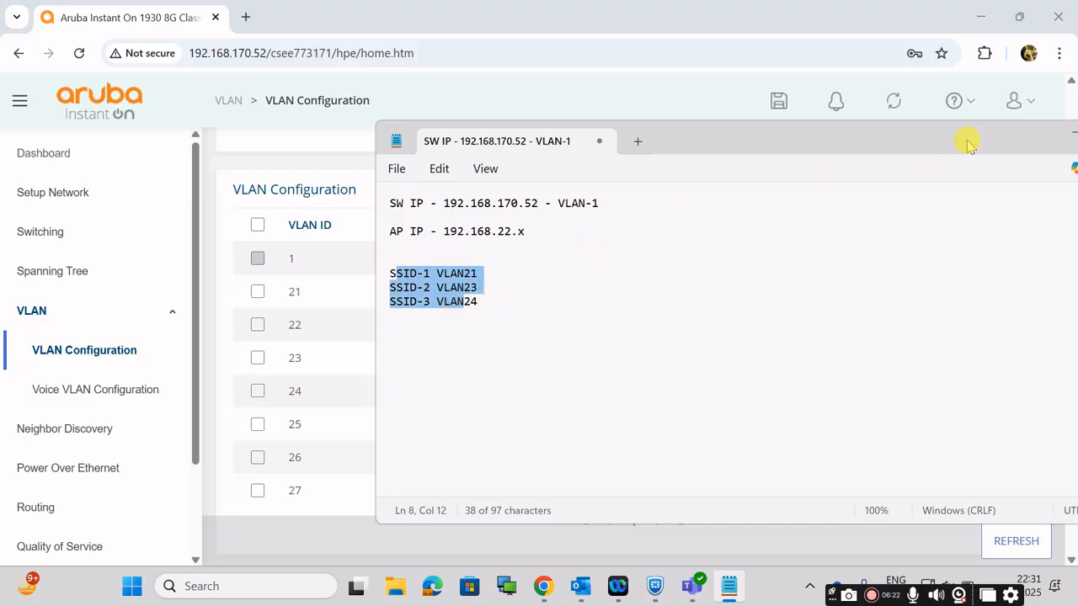
drag(955, 141, 909, 143)
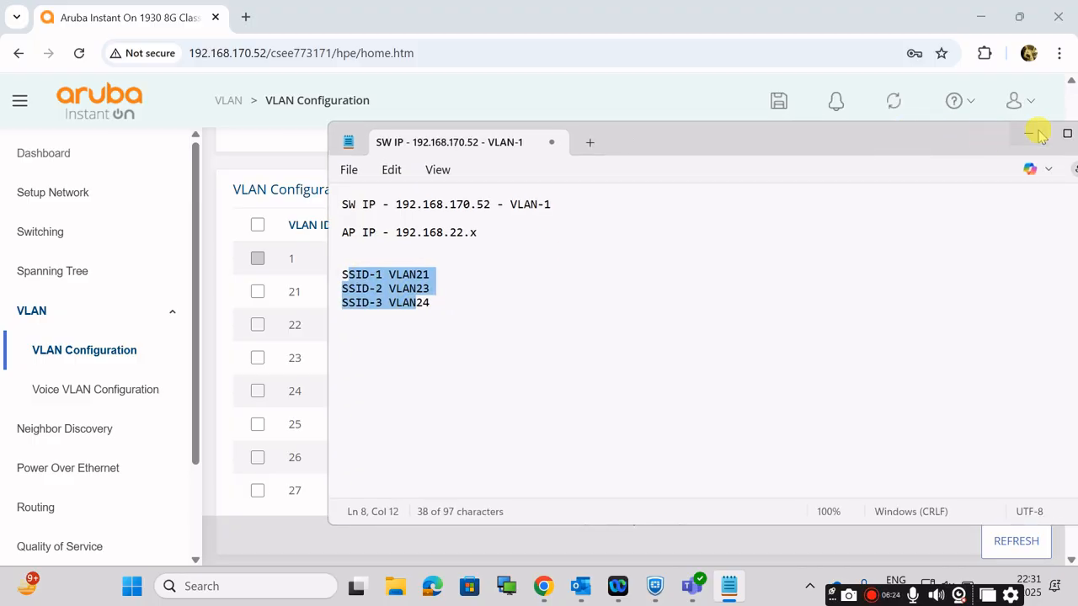
drag(842, 154, 842, 259)
click(1027, 243)
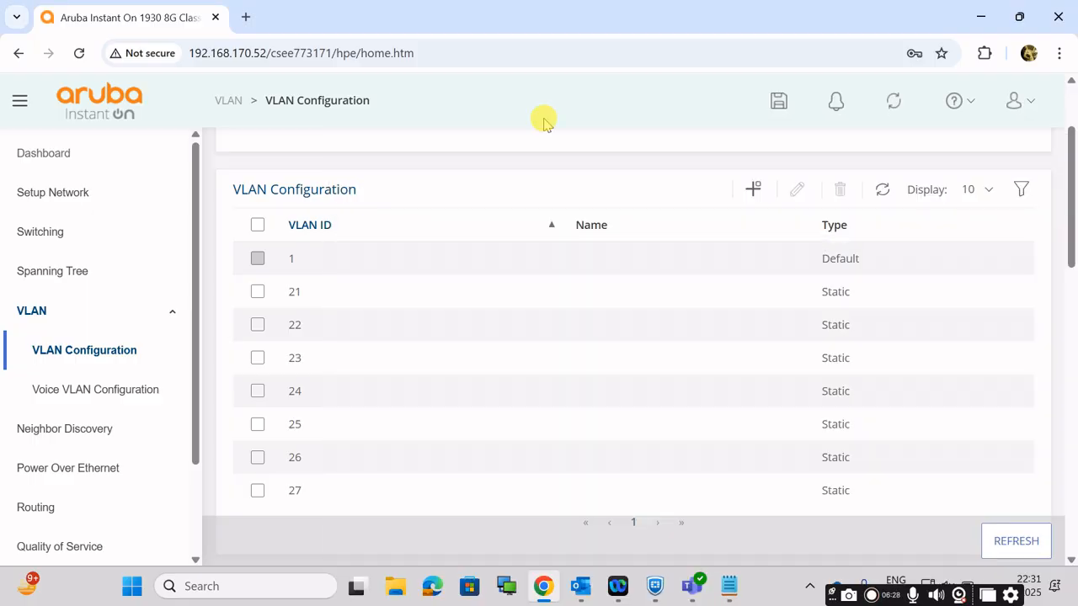
Step: Check the switch's Get Connected settings and examine port 1 in the dashboard's switch diagram
click(45, 153)
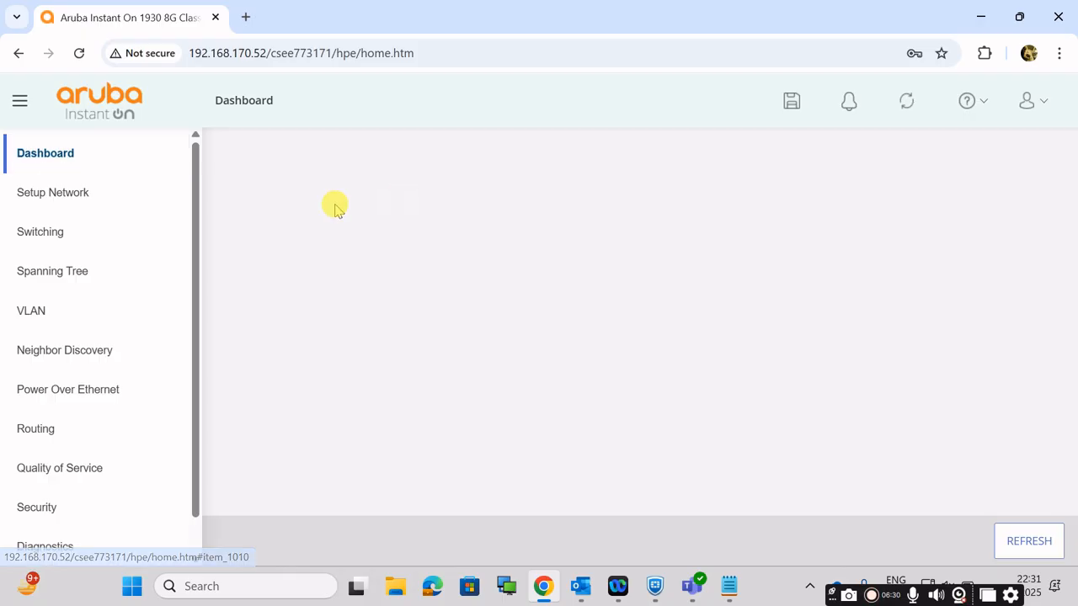
click(72, 193)
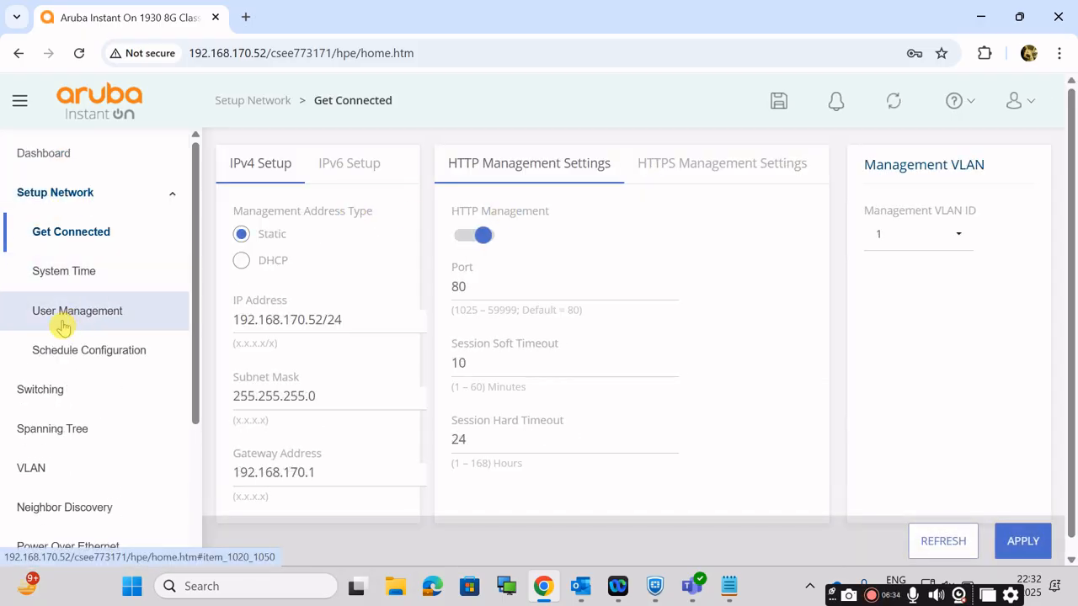
click(38, 155)
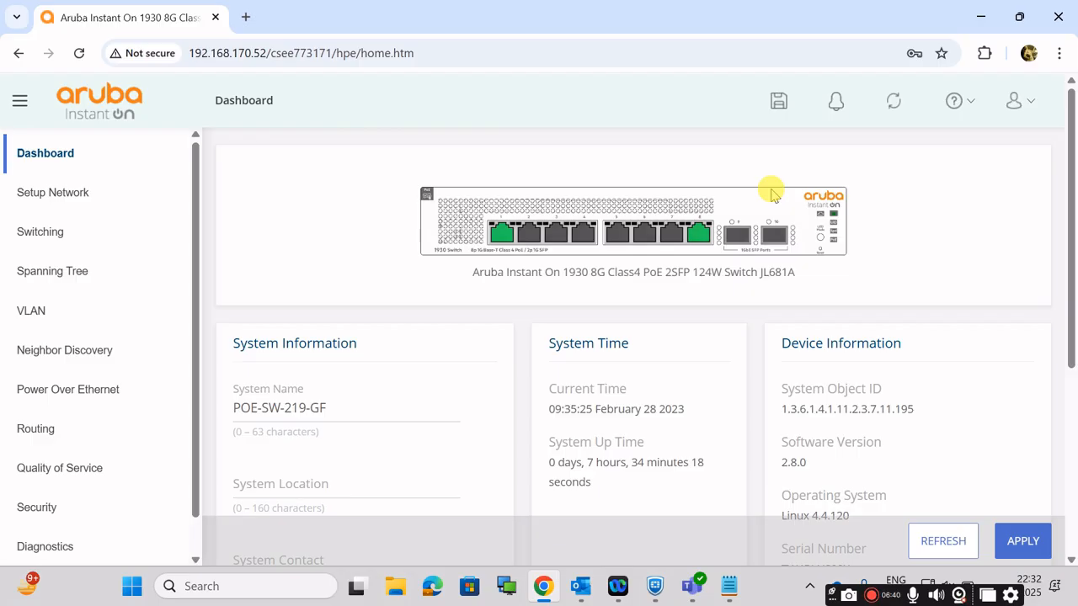
mouse_move(498, 235)
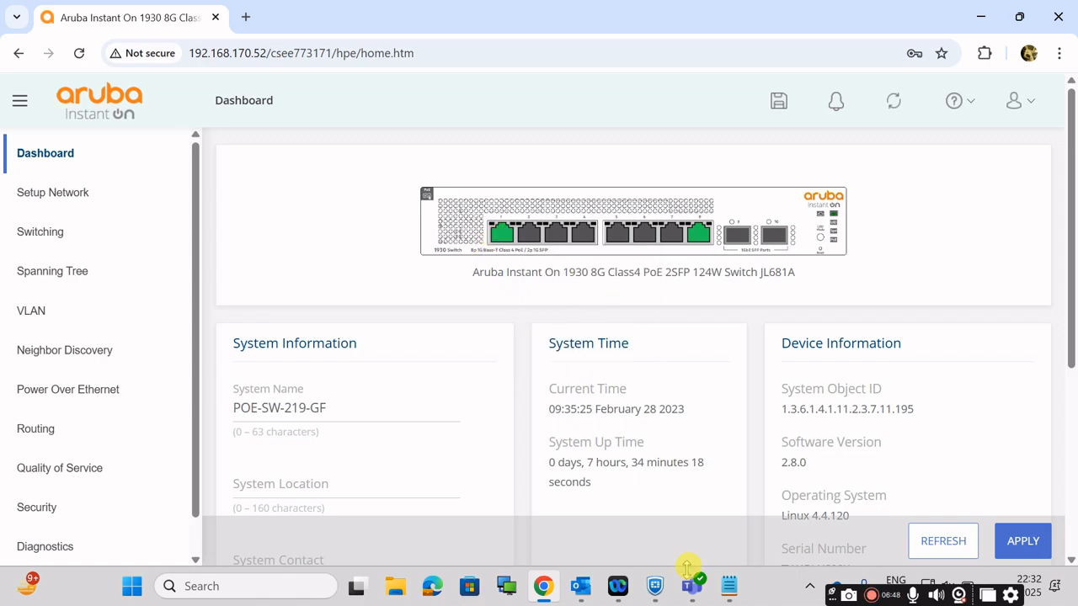
Step: Compare the SSID VLANs and the AP subnet in the notes with the ports in the dashboard's switch diagram
click(731, 587)
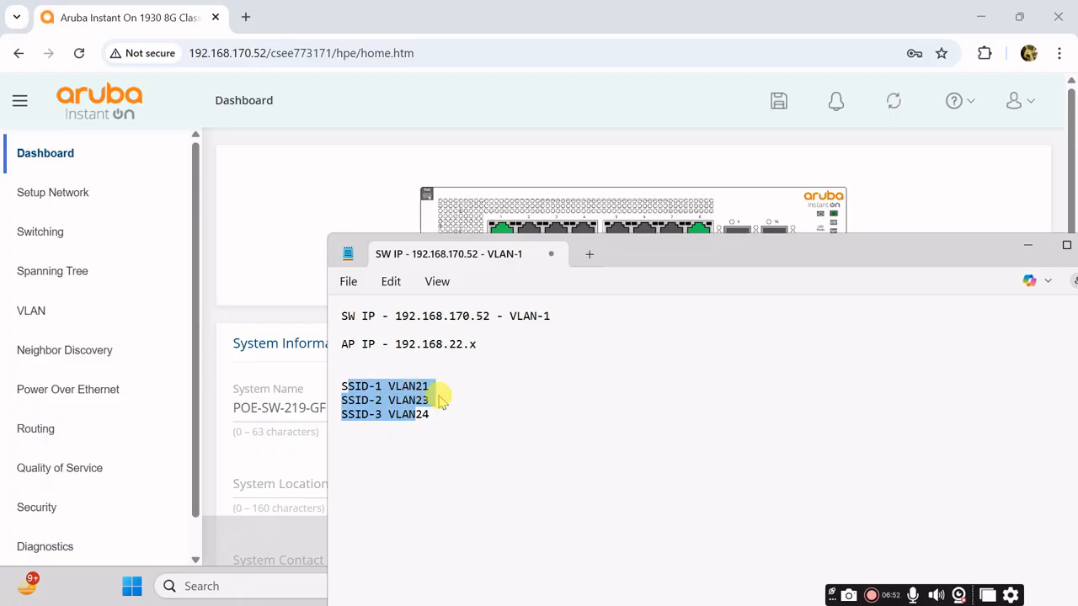
click(1028, 250)
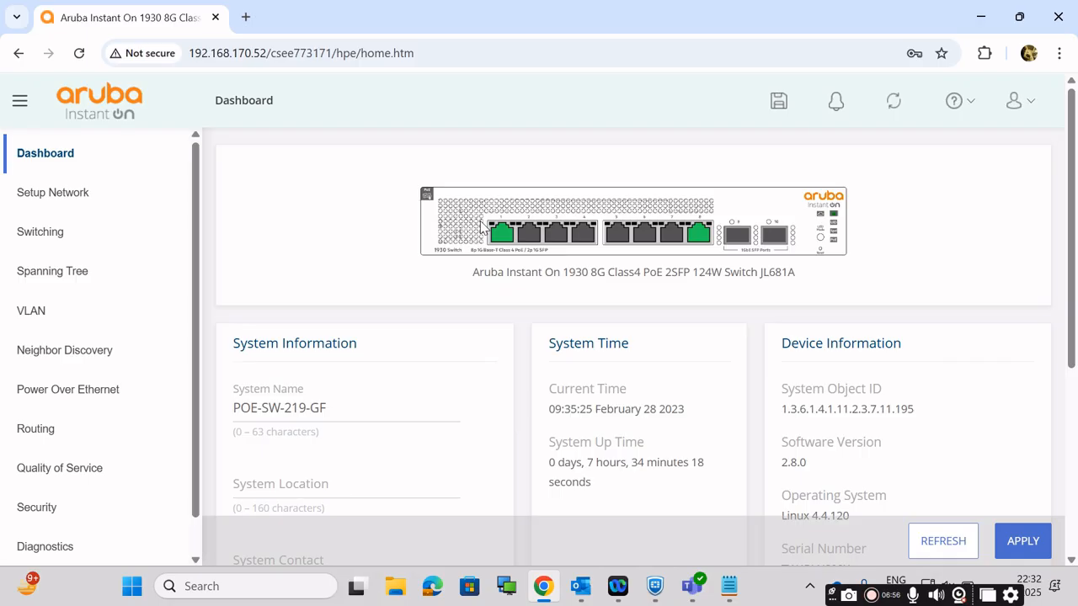
click(729, 585)
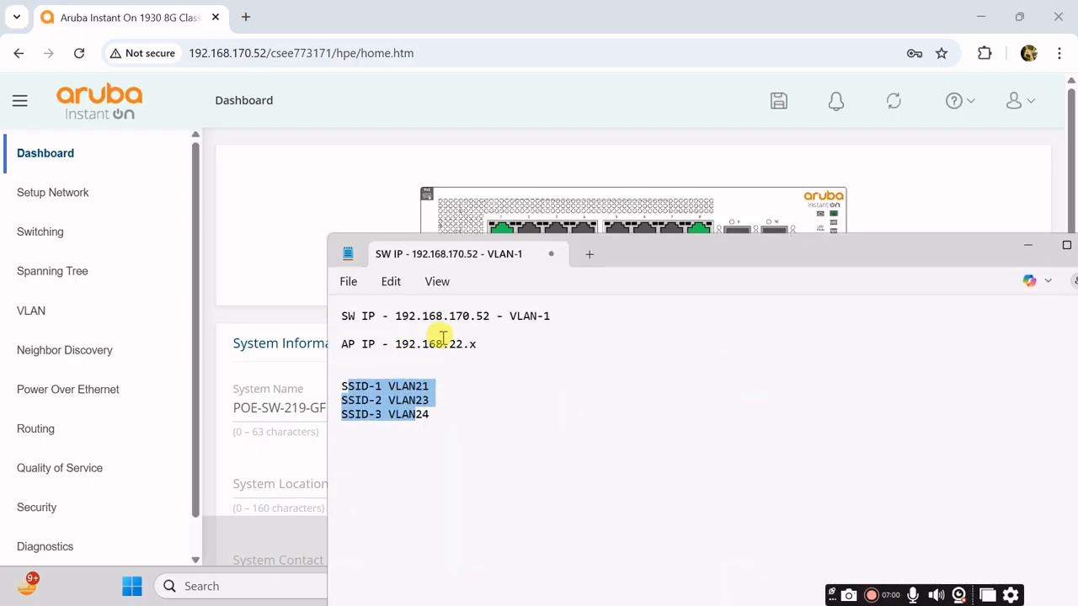
drag(442, 341, 498, 351)
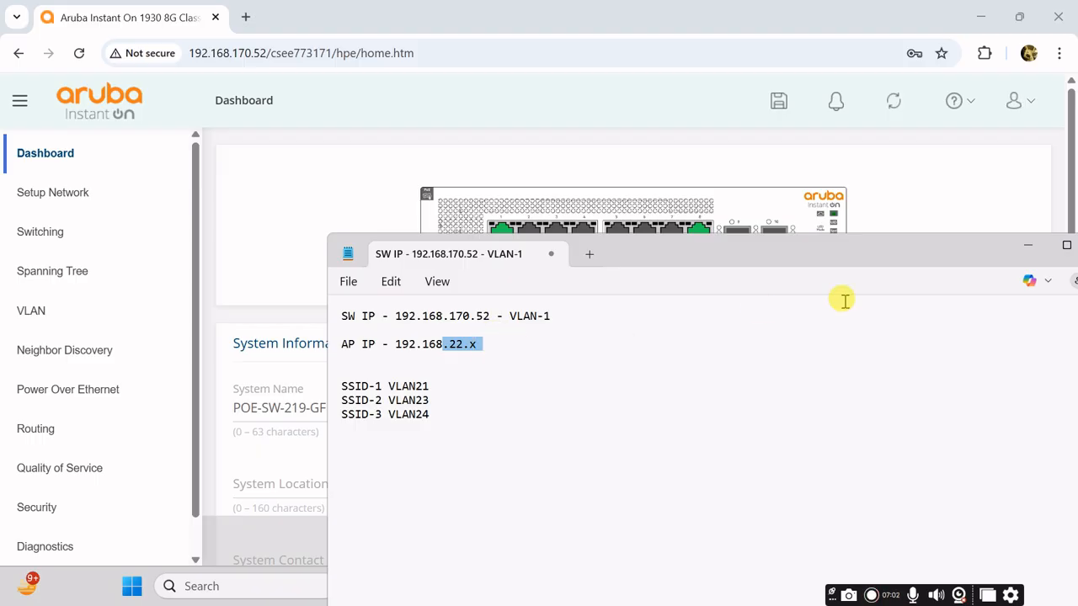
click(1029, 245)
mouse_move(515, 234)
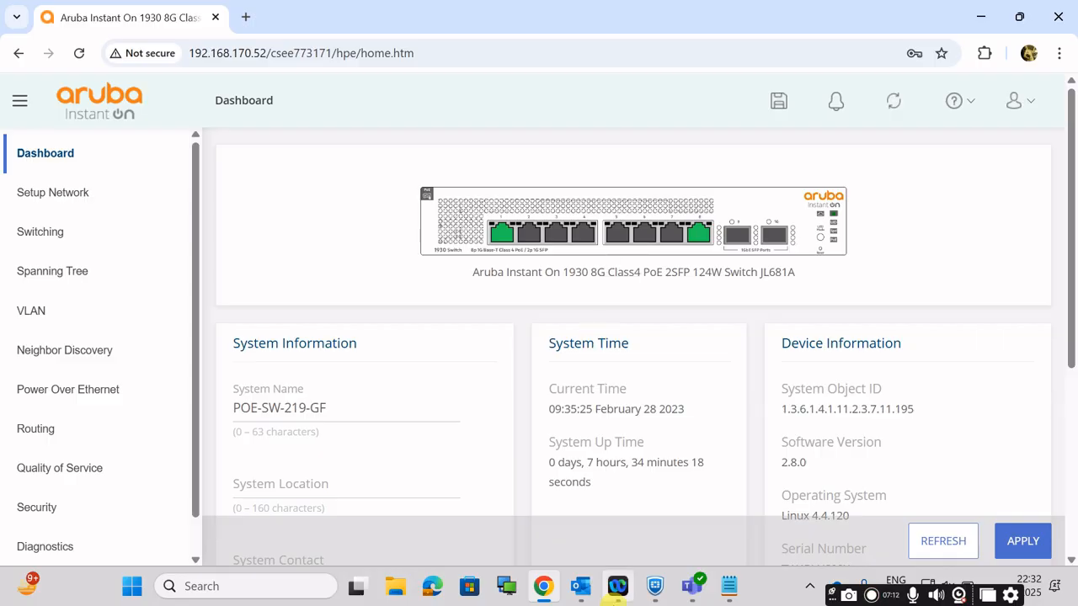
Step: Reopen the notes to highlight the subnet part of the AP IP, and return to the dashboard
click(729, 586)
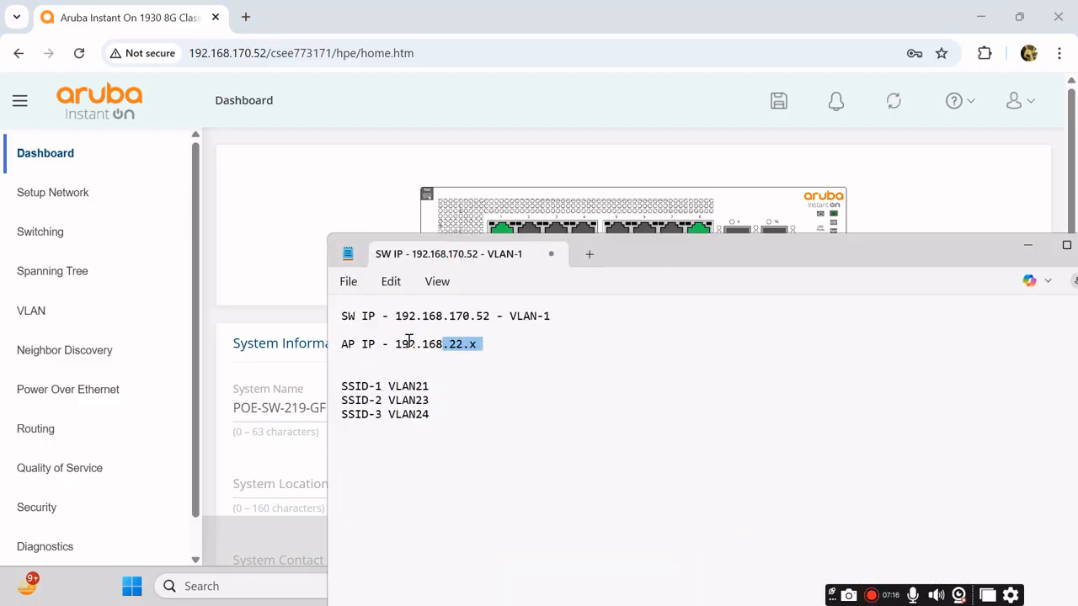
click(453, 343)
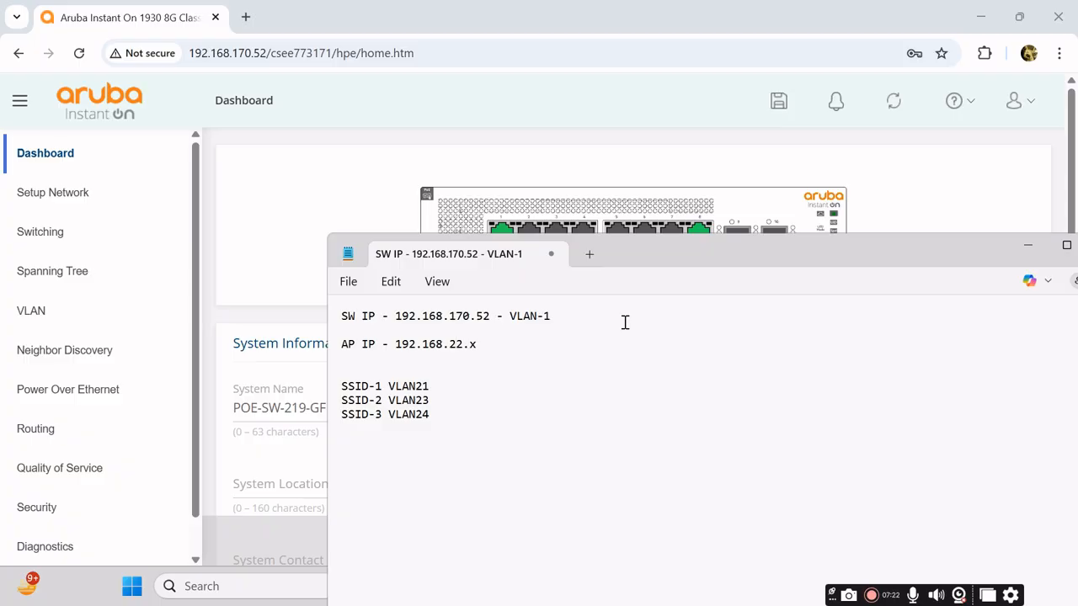
click(450, 346)
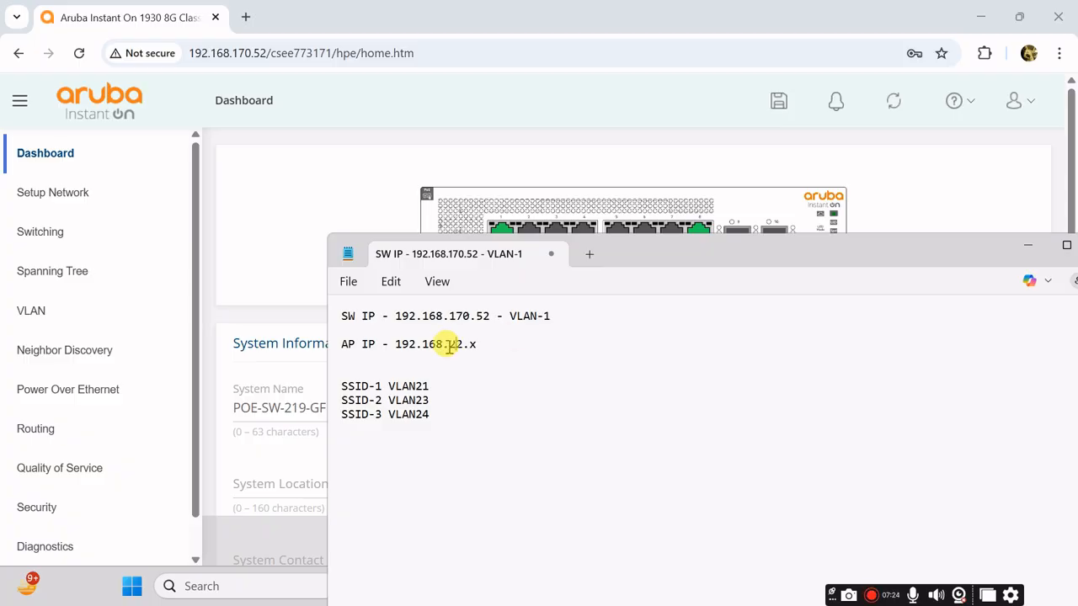
drag(450, 346, 484, 355)
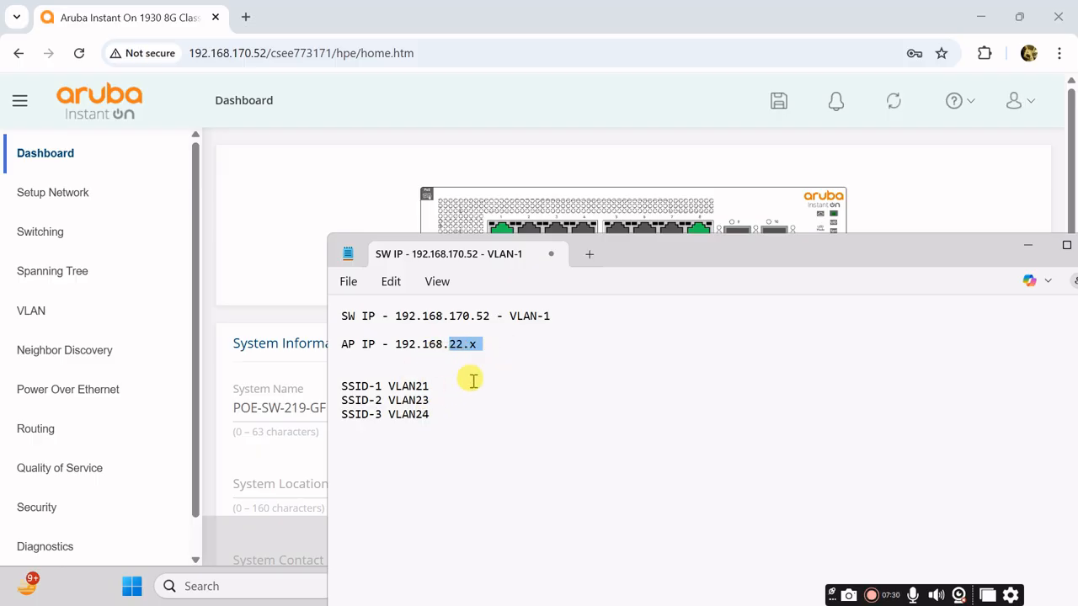
click(1031, 244)
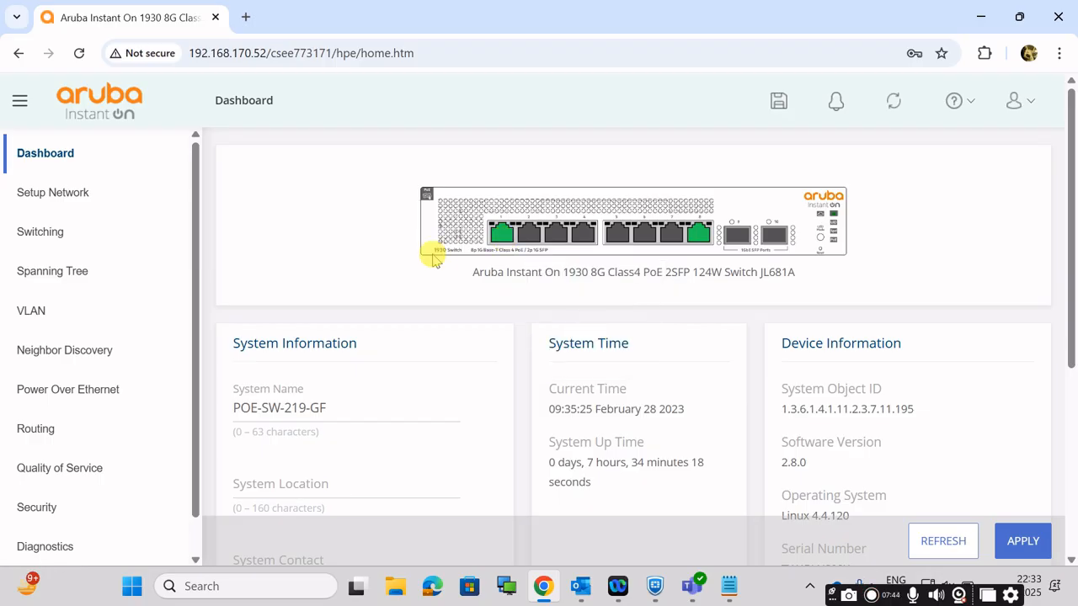
Step: Open the VLAN Configuration page at the VLAN membership by interface table
click(122, 304)
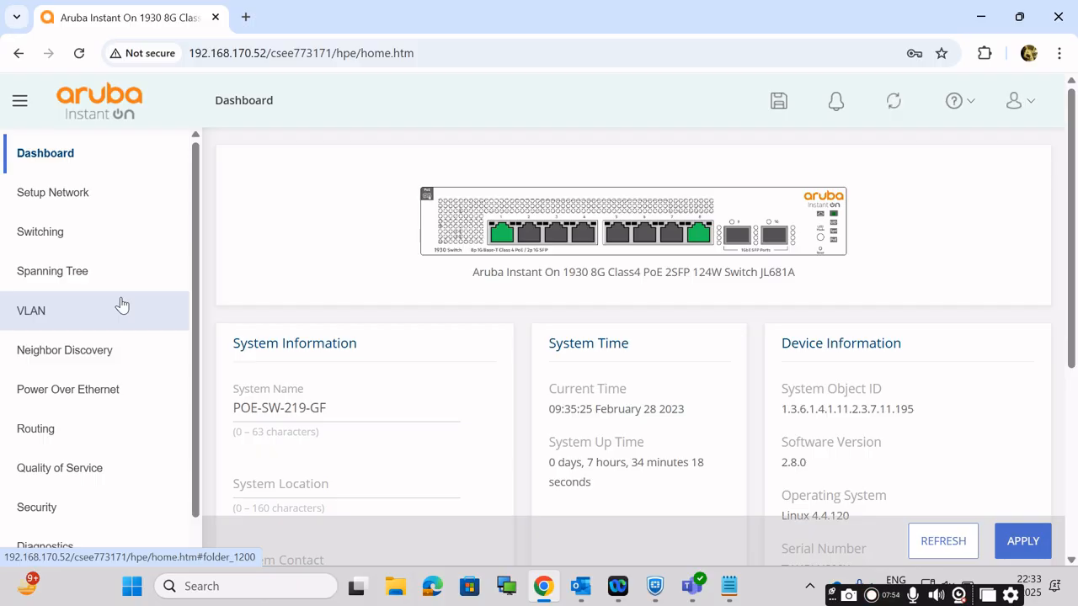
click(99, 309)
click(60, 318)
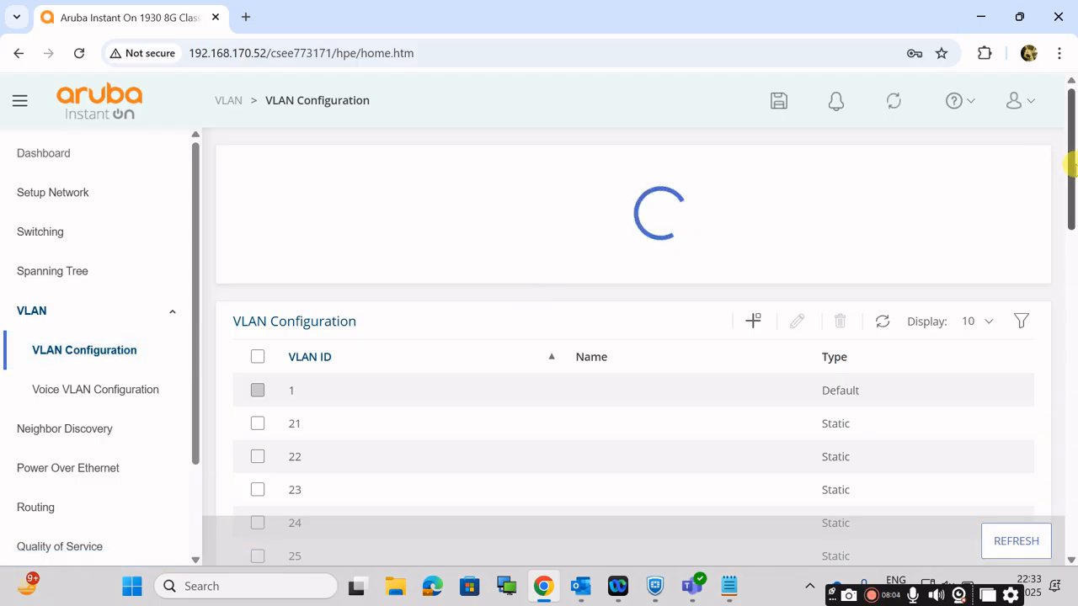
drag(1067, 176, 1076, 318)
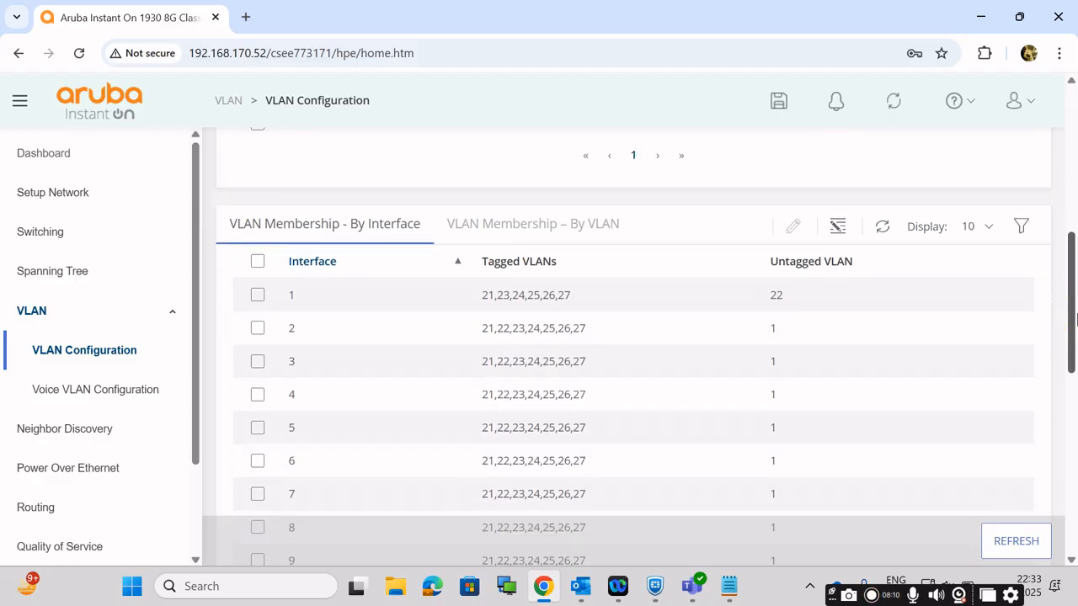
Step: Select interface 2 in the membership table and review its tagged VLANs
click(256, 328)
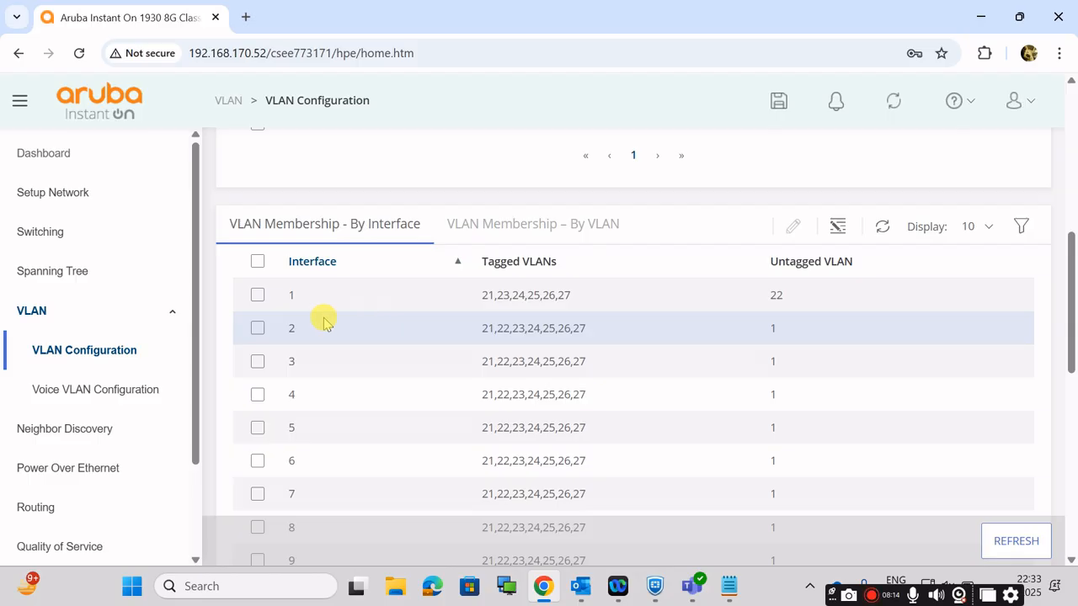
click(259, 330)
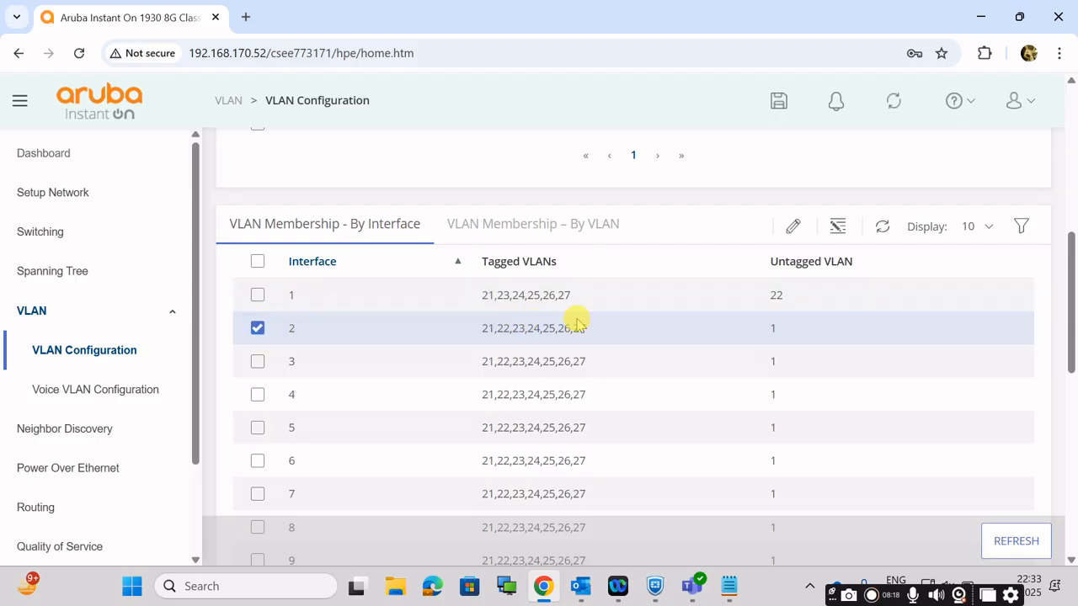
drag(598, 332, 474, 336)
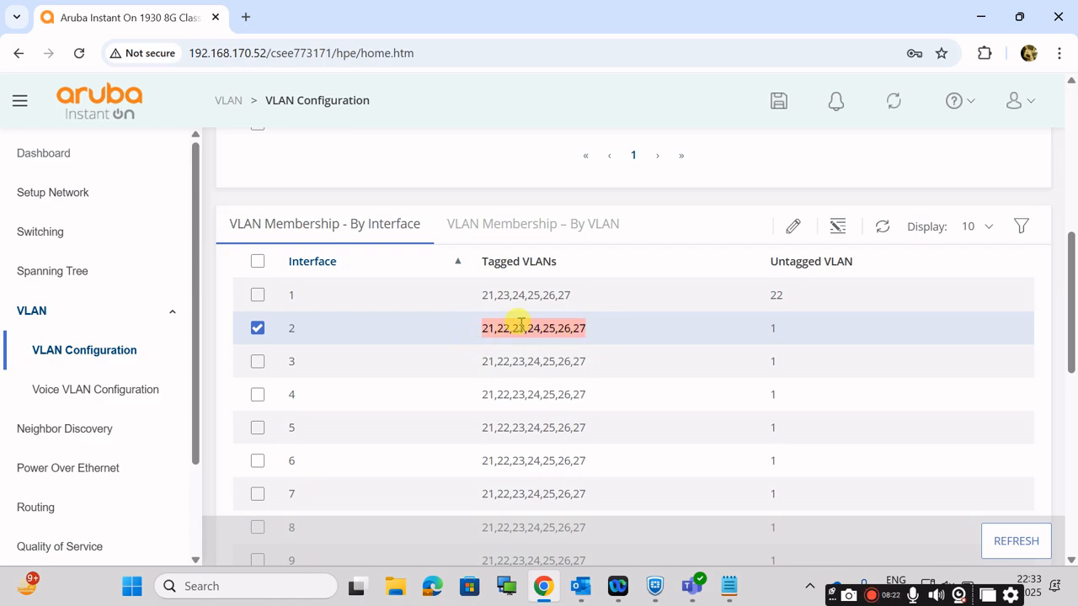
click(616, 334)
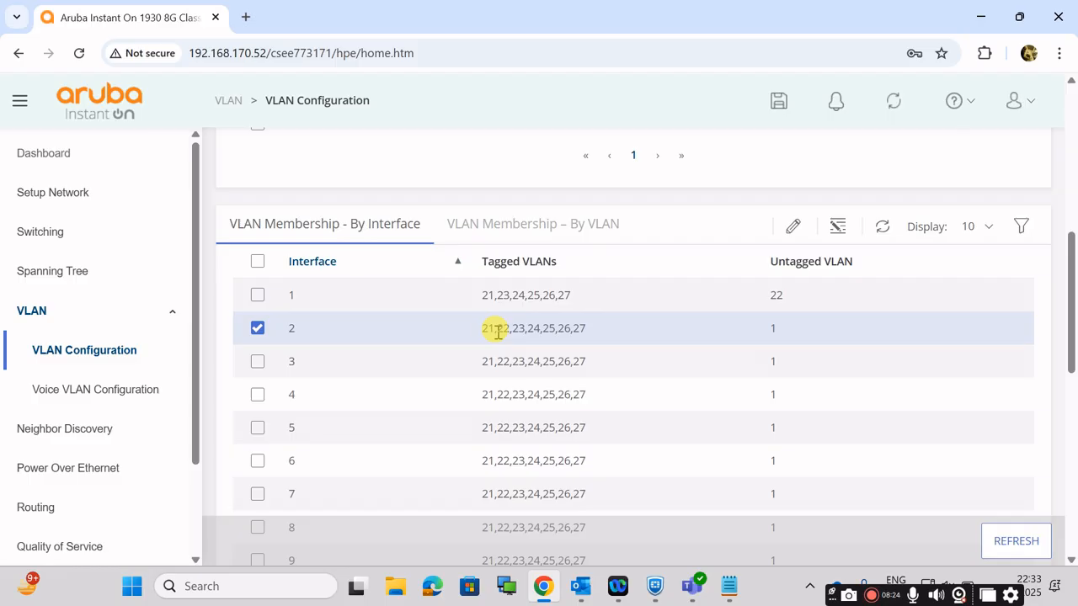
drag(483, 329, 610, 335)
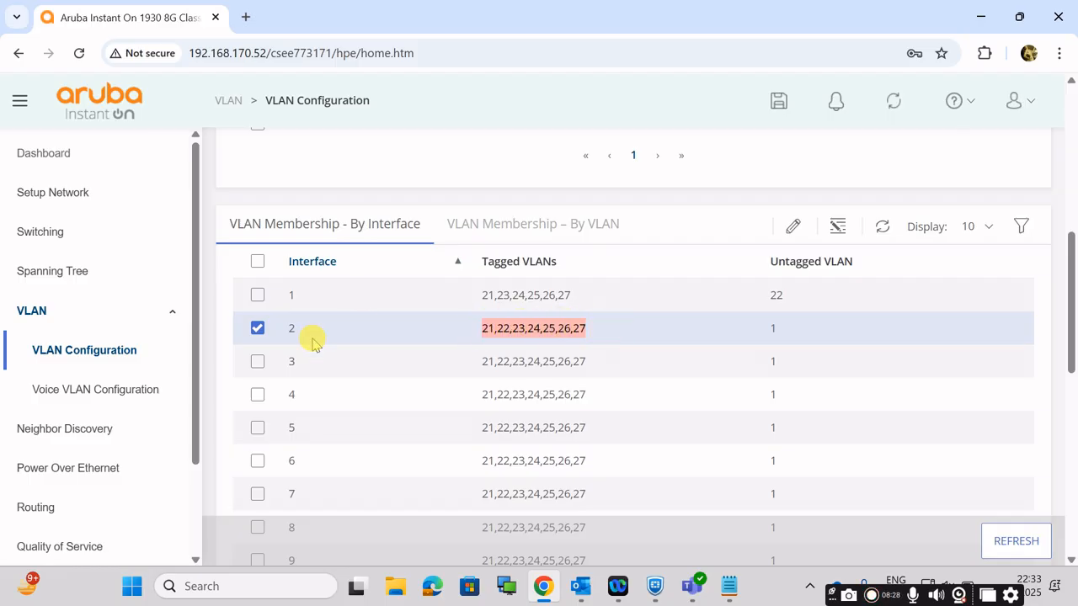
click(343, 340)
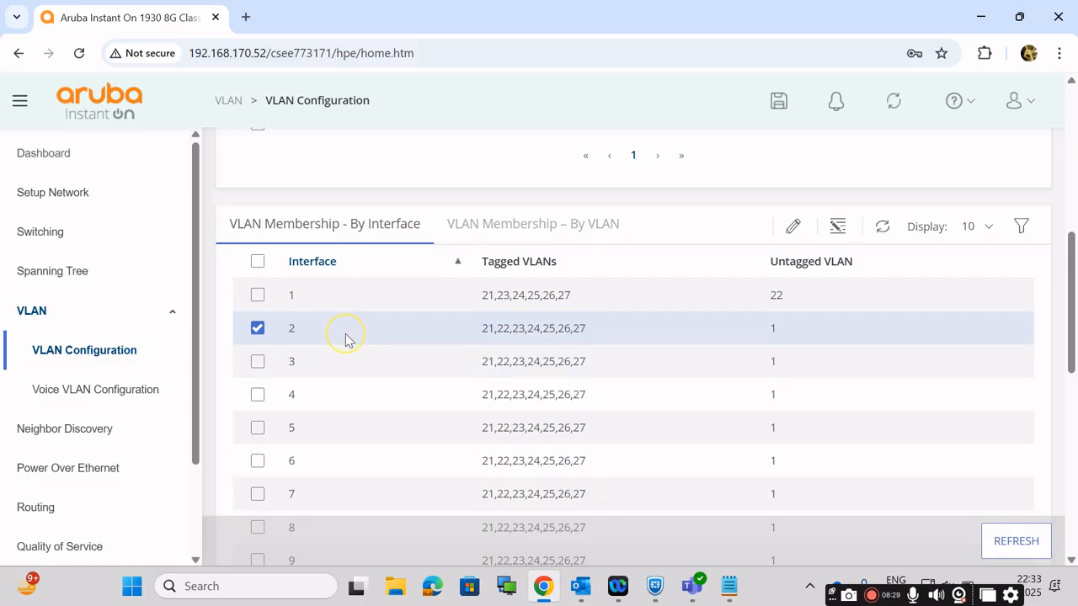
click(257, 328)
click(258, 329)
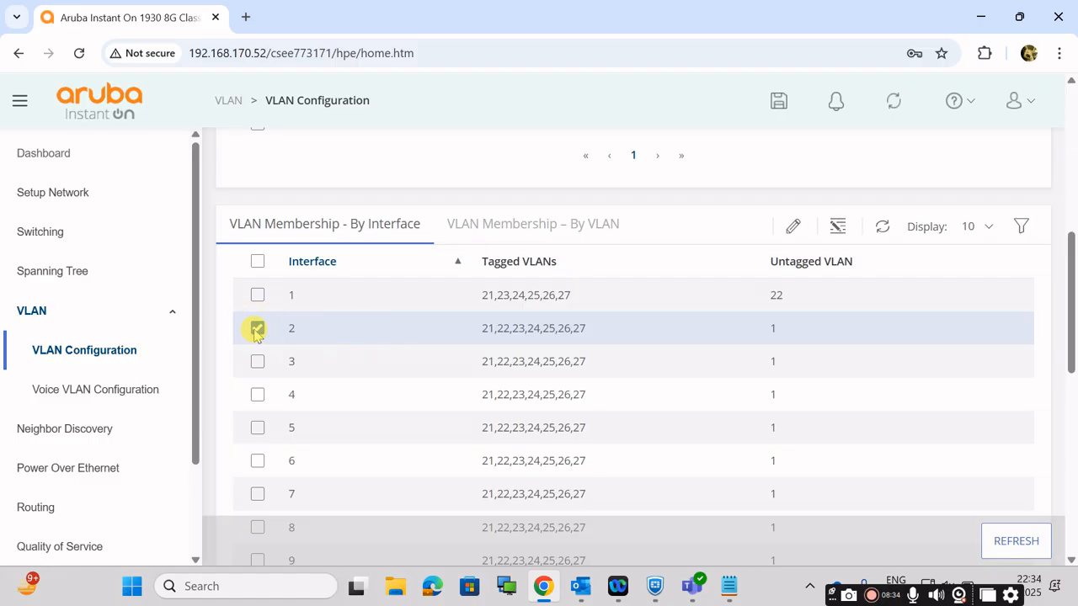
Step: Try changing the tagged VLANs of interface 2 to 21,23-27 in its VLAN membership settings
click(795, 228)
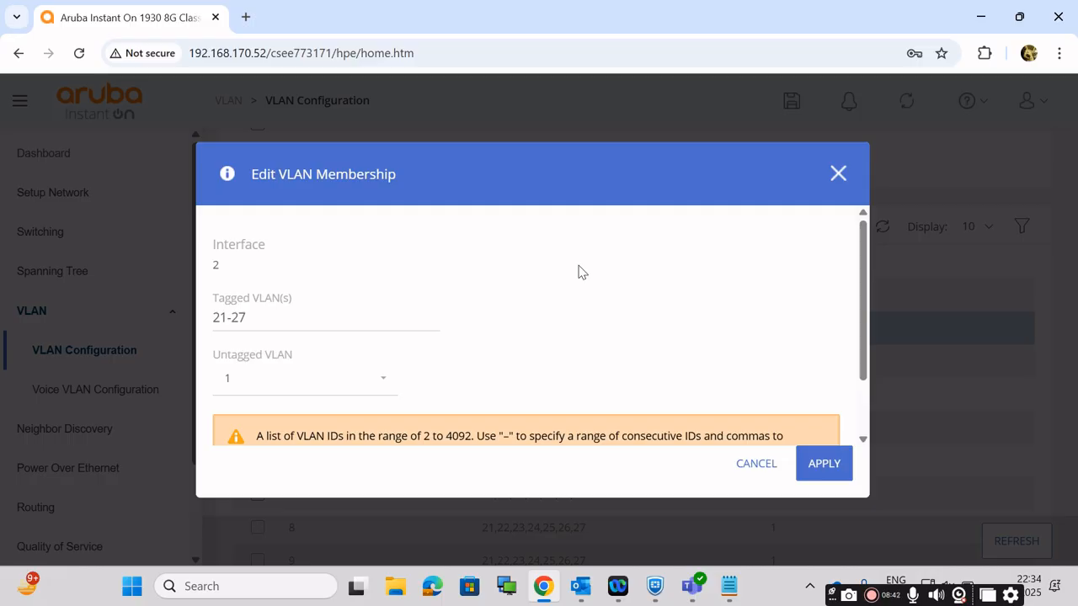
click(417, 282)
click(257, 314)
click(275, 329)
key(BackSpace)
key(BackSpace)
key(BackSpace)
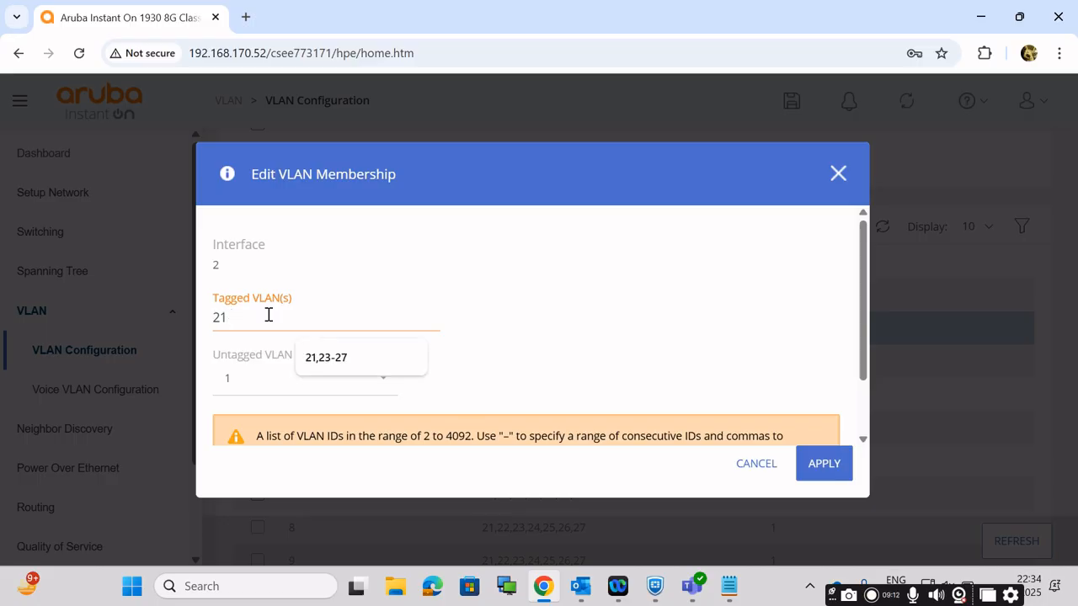
text(,23-27)
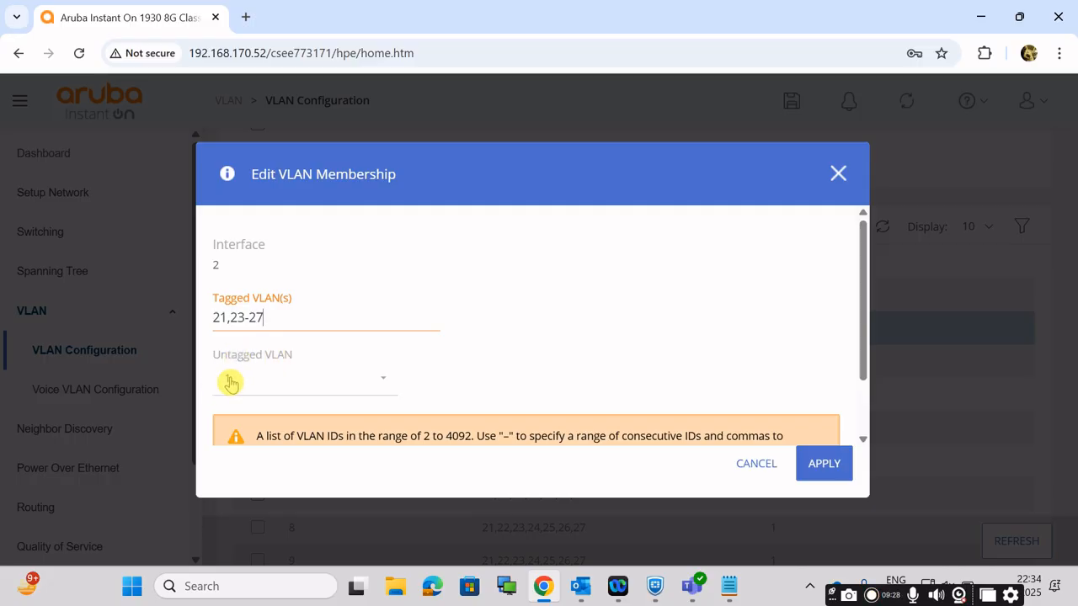
Step: View the untagged VLAN choices for interface 2 and cancel the membership edit, keeping the interface selected
click(274, 387)
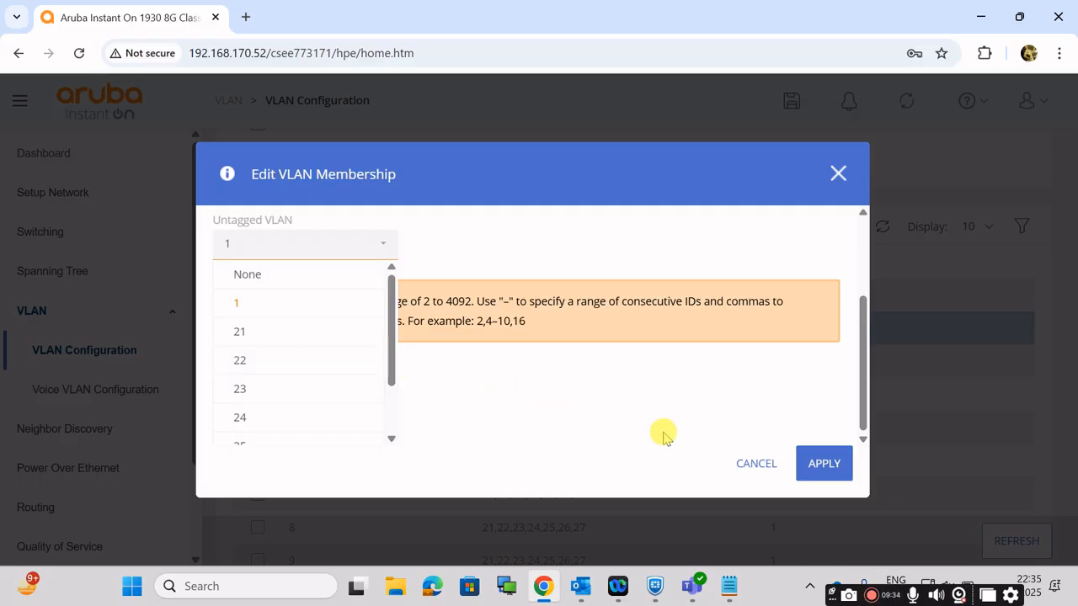
click(756, 468)
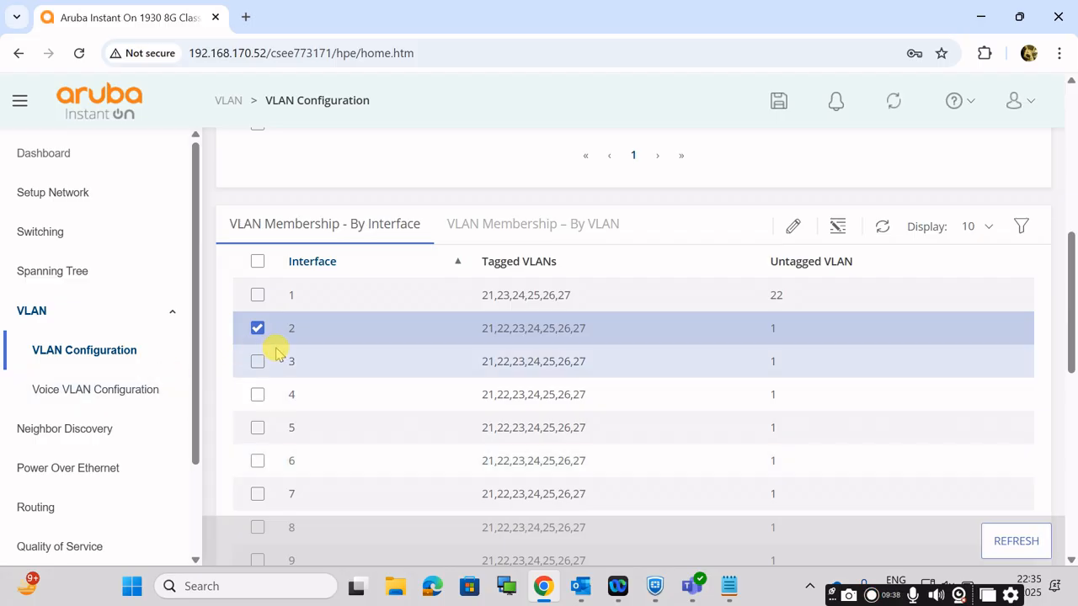
click(258, 330)
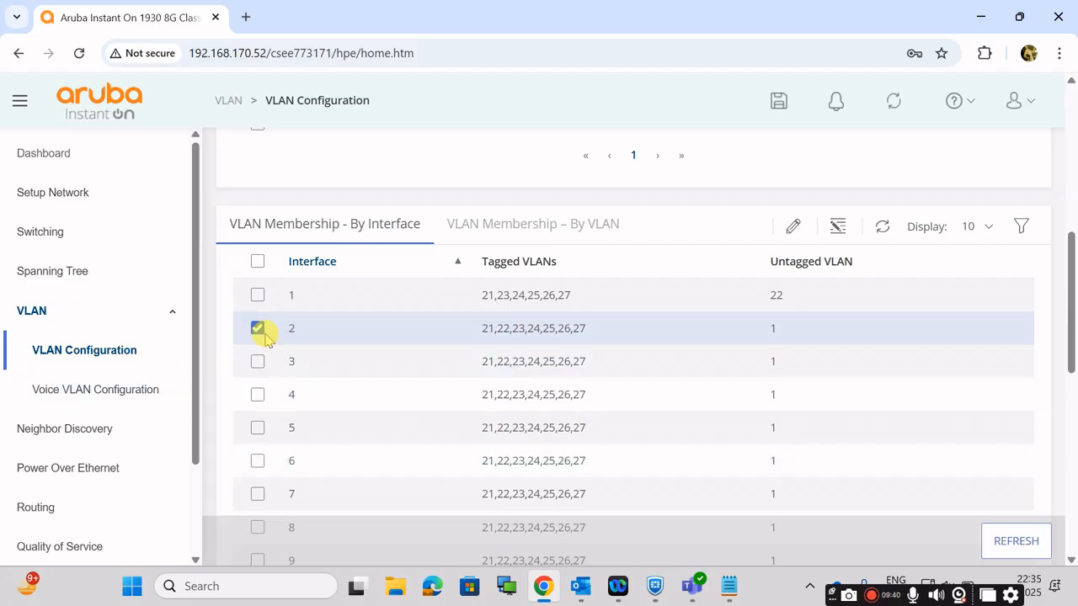
Step: Set the tagged VLANs of interface 2 to 21,23-27 in its VLAN membership settings
click(793, 227)
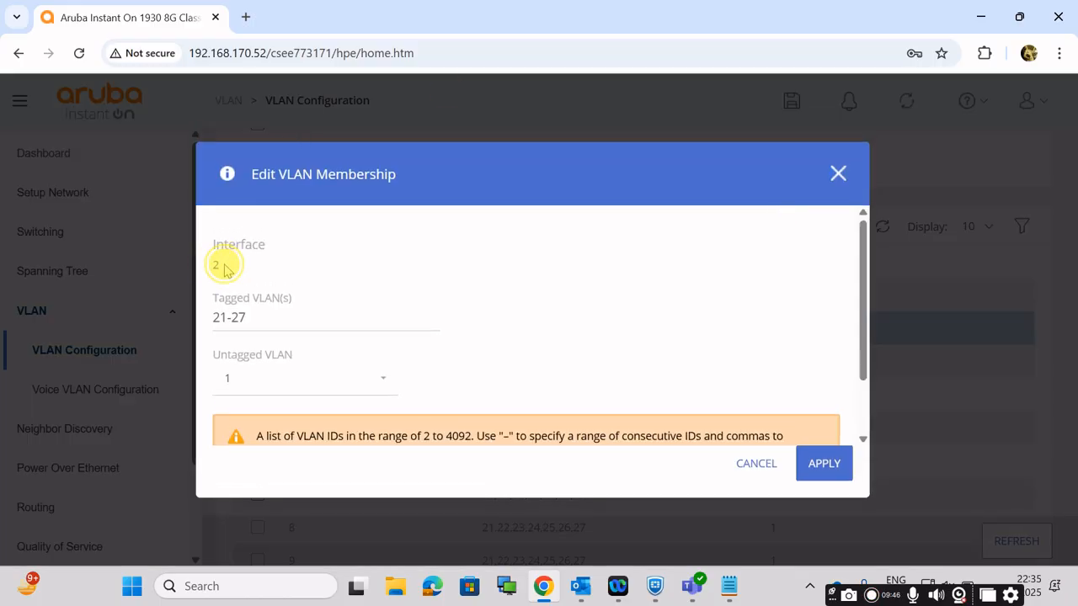
double_click(214, 267)
click(264, 312)
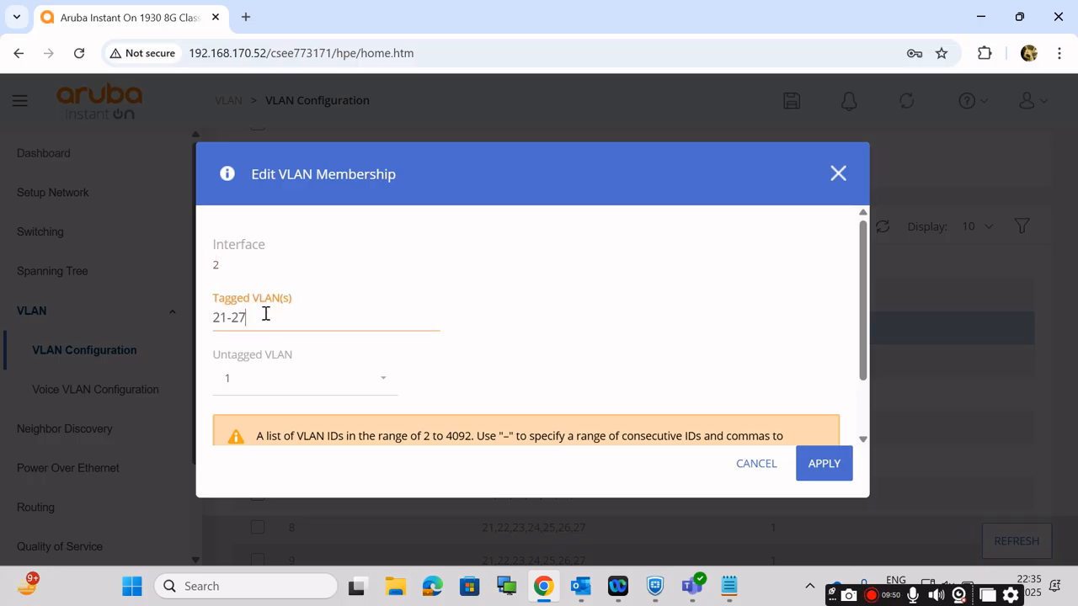
key(BackSpace)
key(BackSpace)
key(BackSpace)
key(BackSpace)
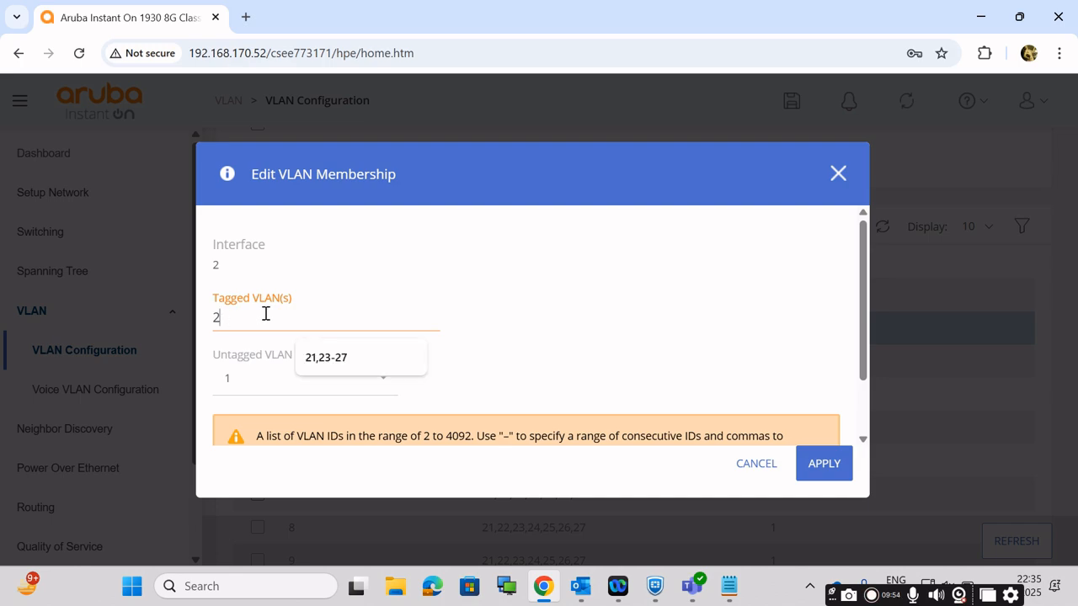
text(1,23-27)
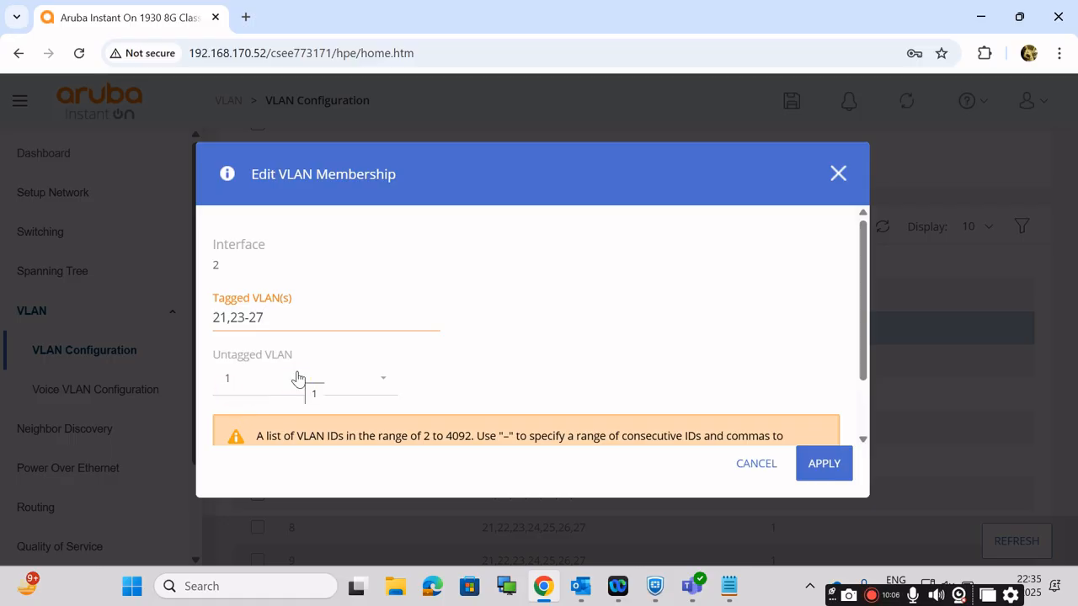
Step: Choose 22 as the untagged VLAN for interface 2 and apply the membership changes
click(264, 384)
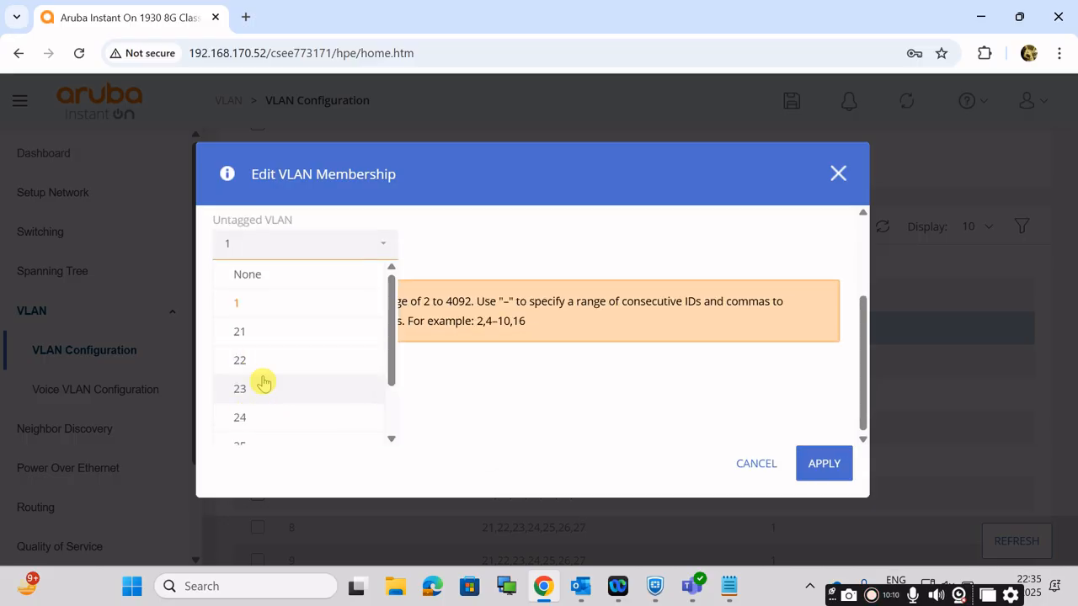
click(264, 362)
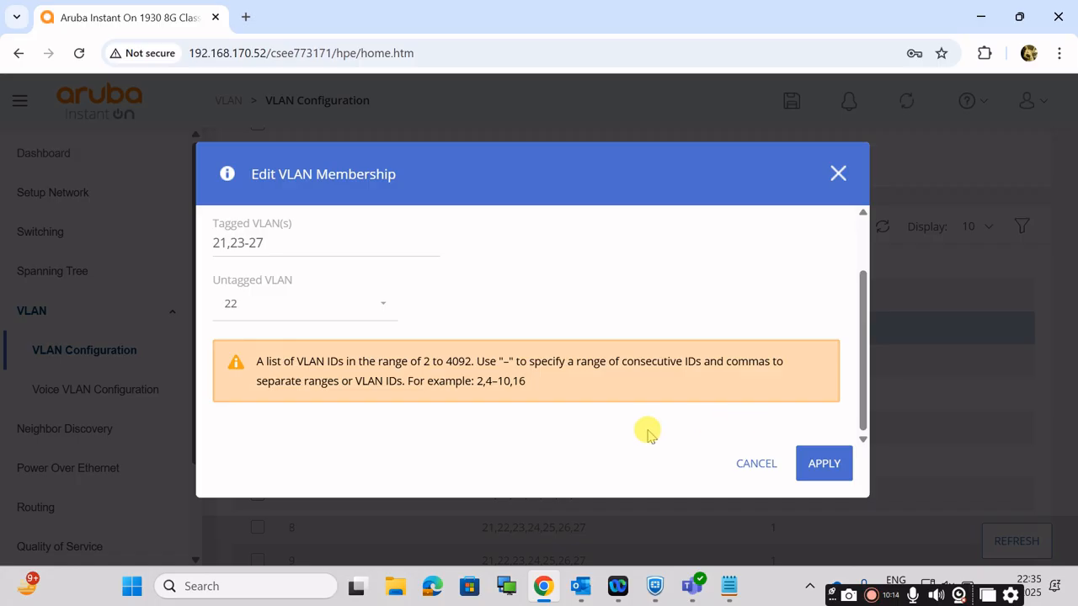
click(828, 466)
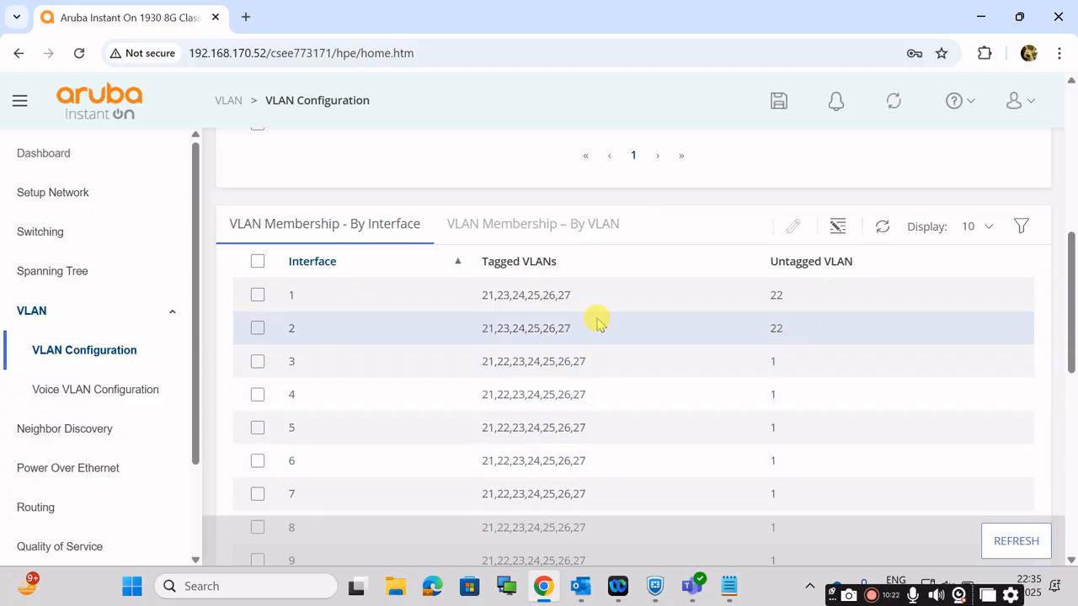
Step: Check the untagged VLANs of interfaces 1 and 2 in the membership table
drag(808, 325, 750, 336)
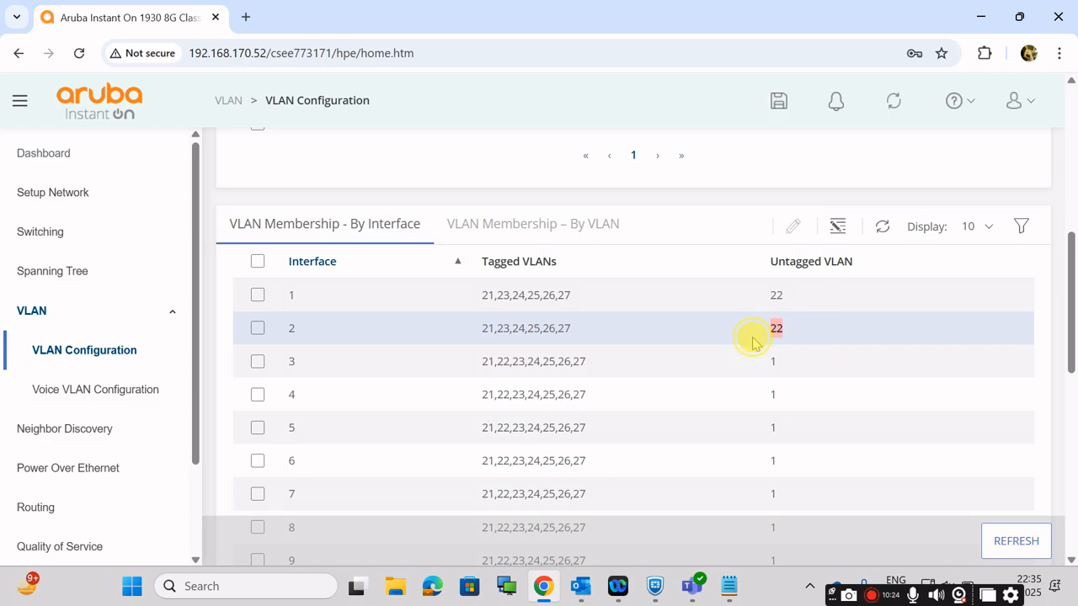
drag(807, 295, 761, 313)
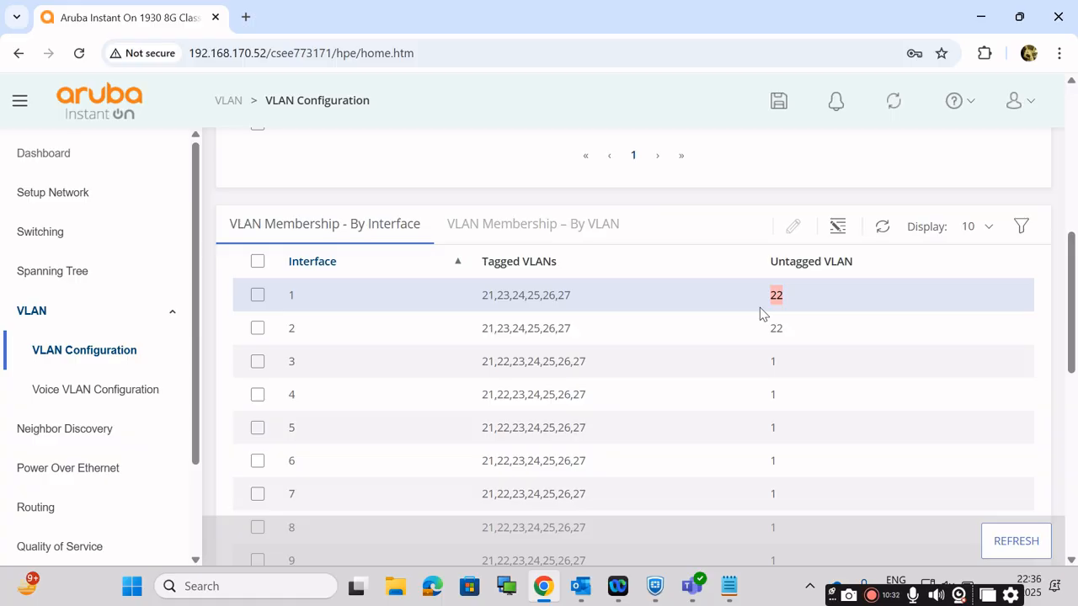
click(807, 333)
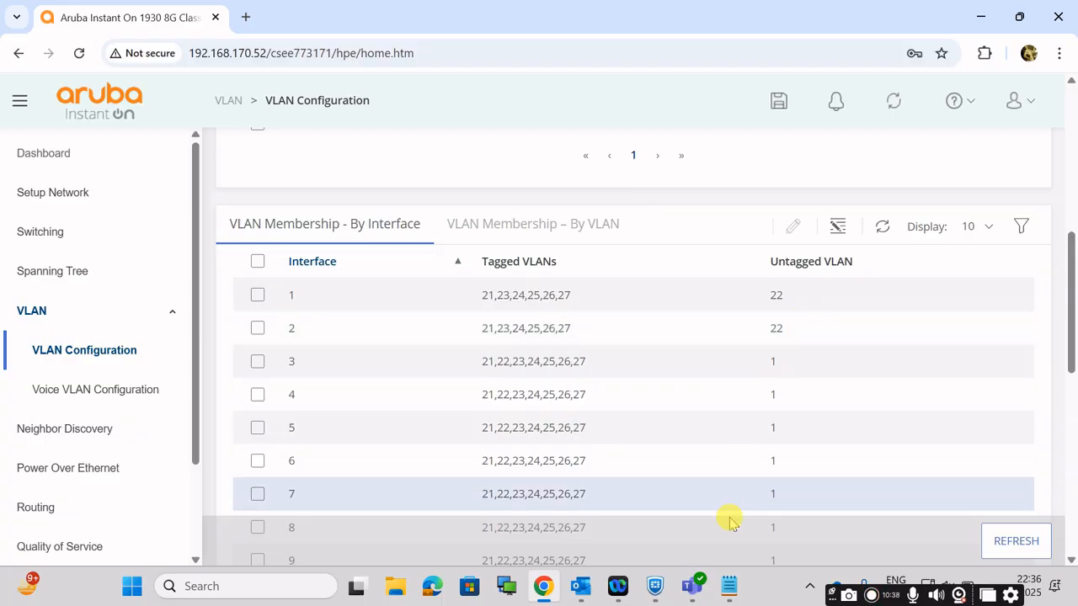
Step: Switch to Notepad, check the AP IP subnet in the addressing notes, and return to the switch's VLAN page
click(729, 587)
click(471, 362)
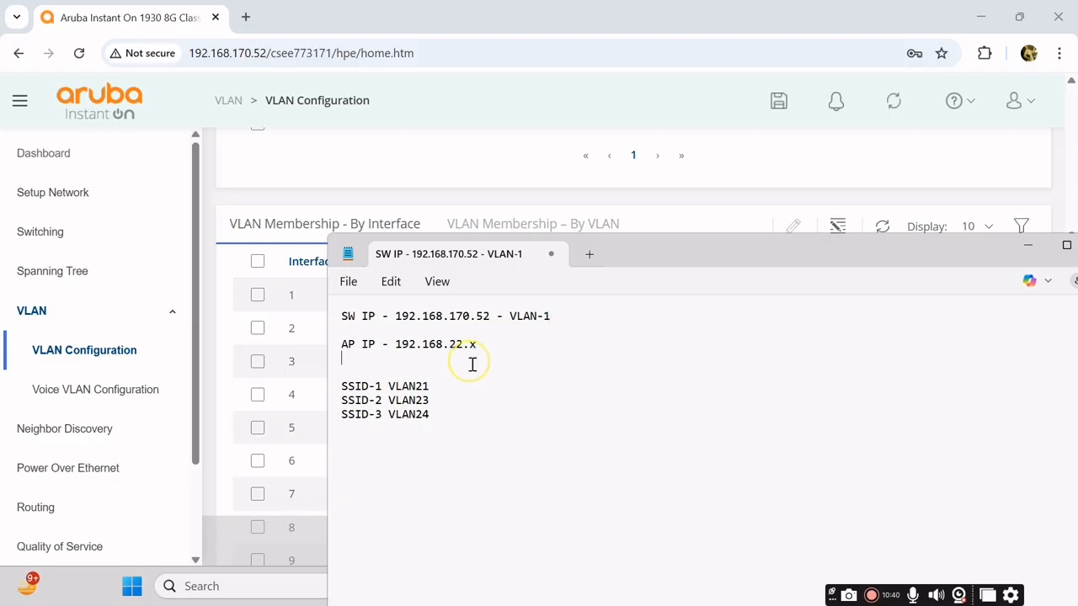
drag(441, 344, 485, 337)
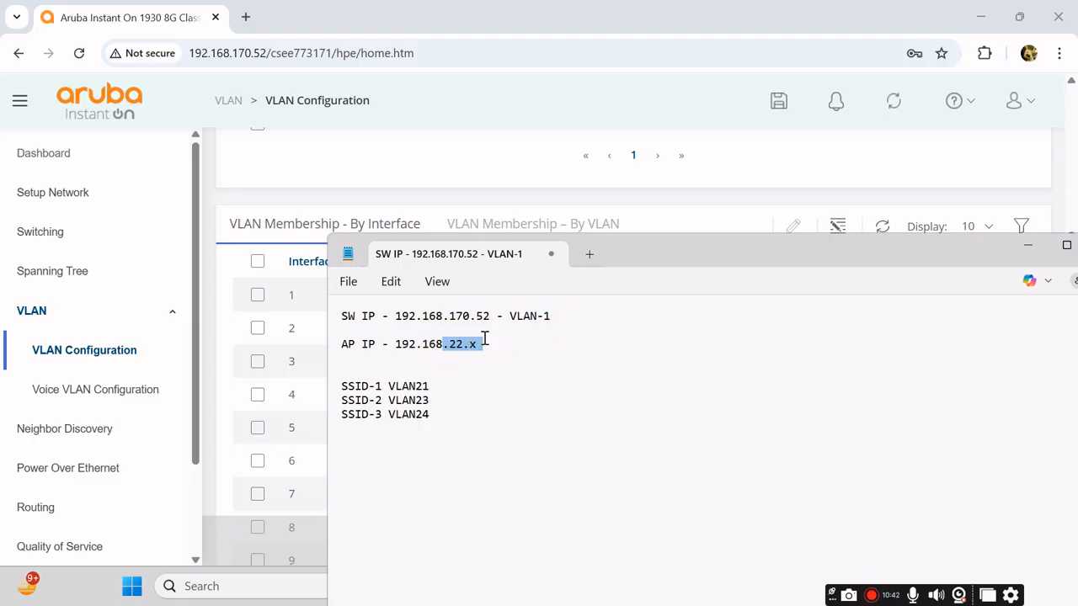
click(1027, 251)
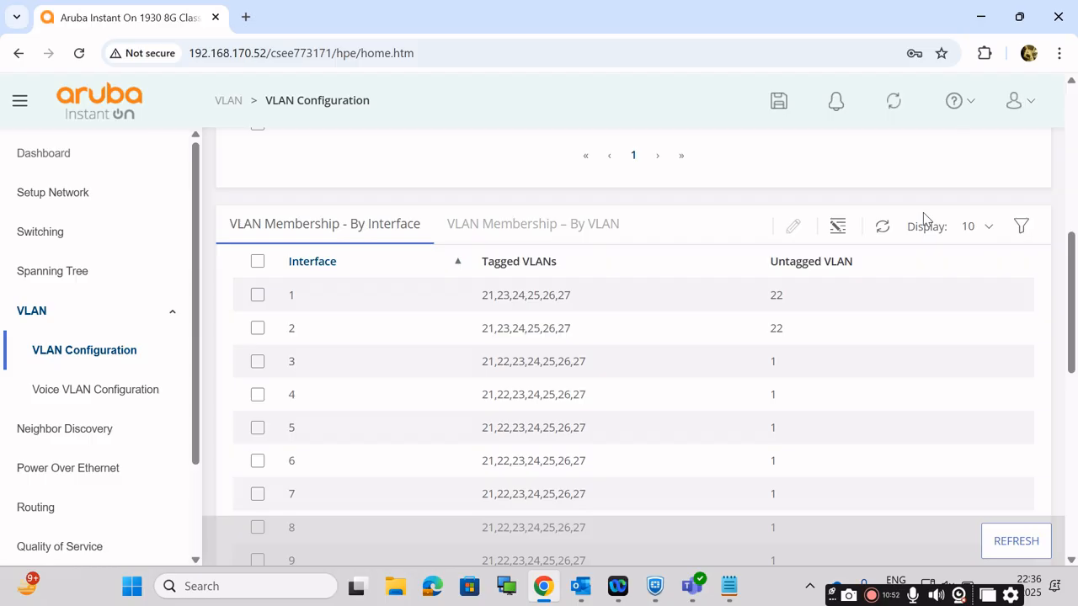
Step: Save the switch configuration
click(780, 102)
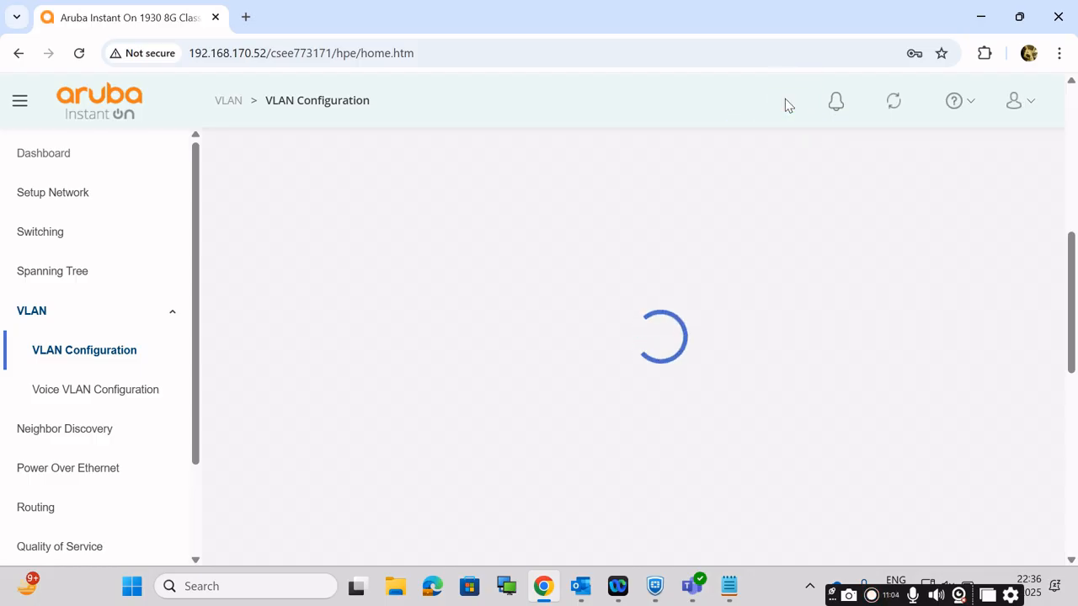